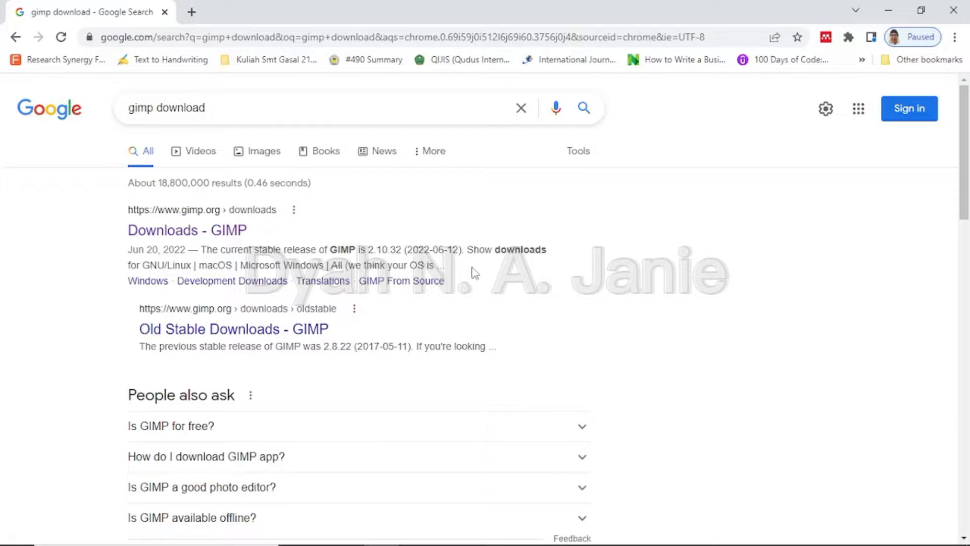
Read the answer to "Is GIMP for free?" and look through the other GIMP download search results
{"action": "scroll", "coordinate": [473, 273], "scroll_direction": "down", "scroll_amount": 1}
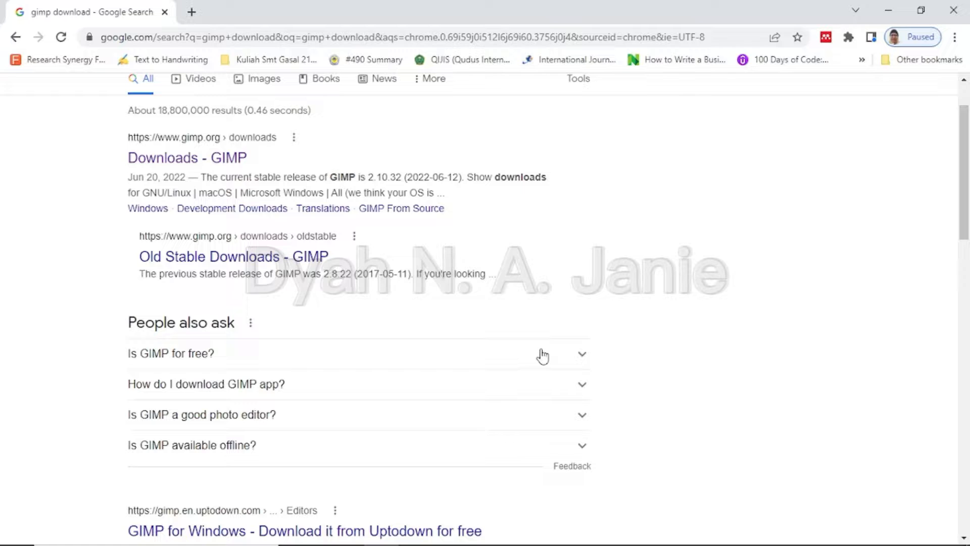
{"action": "scroll", "coordinate": [540, 303], "scroll_direction": "up", "scroll_amount": 1}
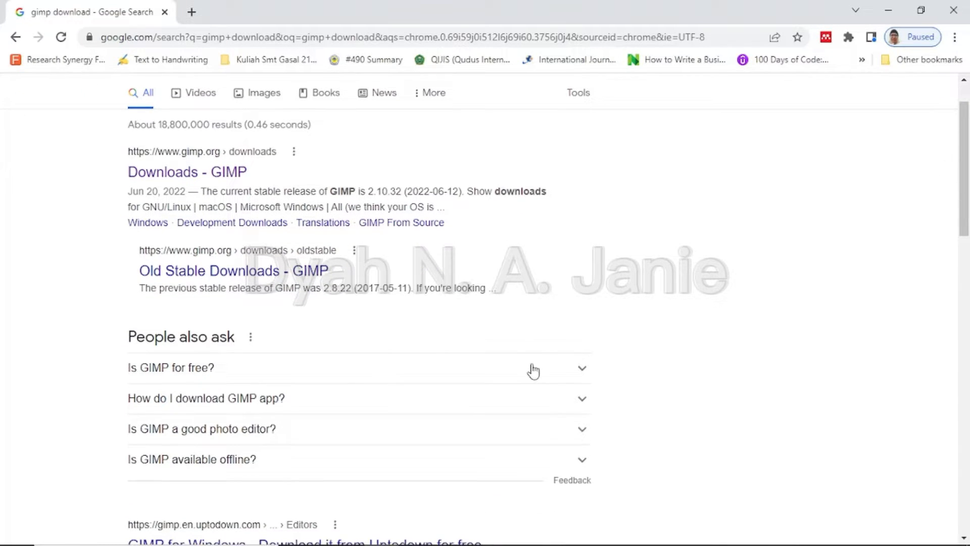
{"action": "left_click", "coordinate": [524, 377]}
{"action": "scroll", "coordinate": [524, 374], "scroll_direction": "down", "scroll_amount": 1}
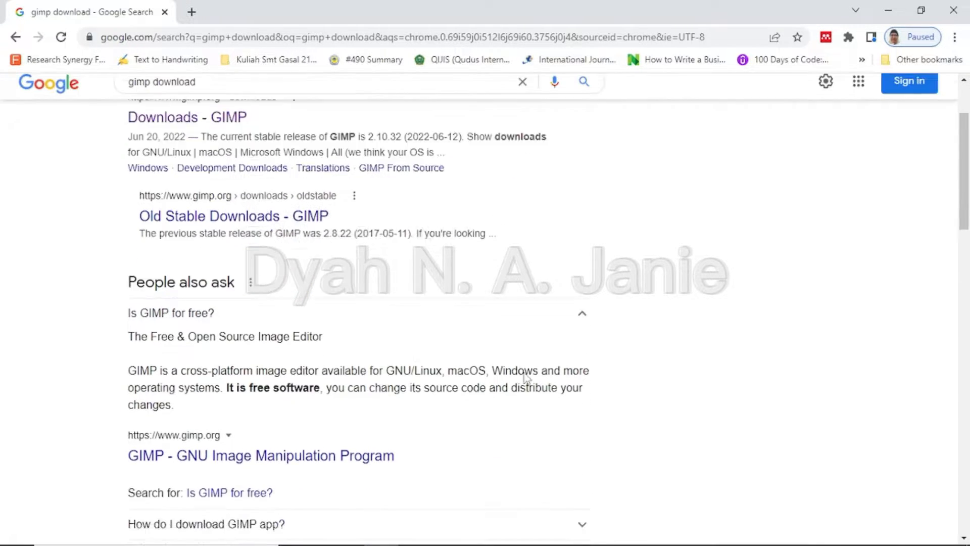
{"action": "scroll", "coordinate": [526, 376], "scroll_direction": "down", "scroll_amount": 1}
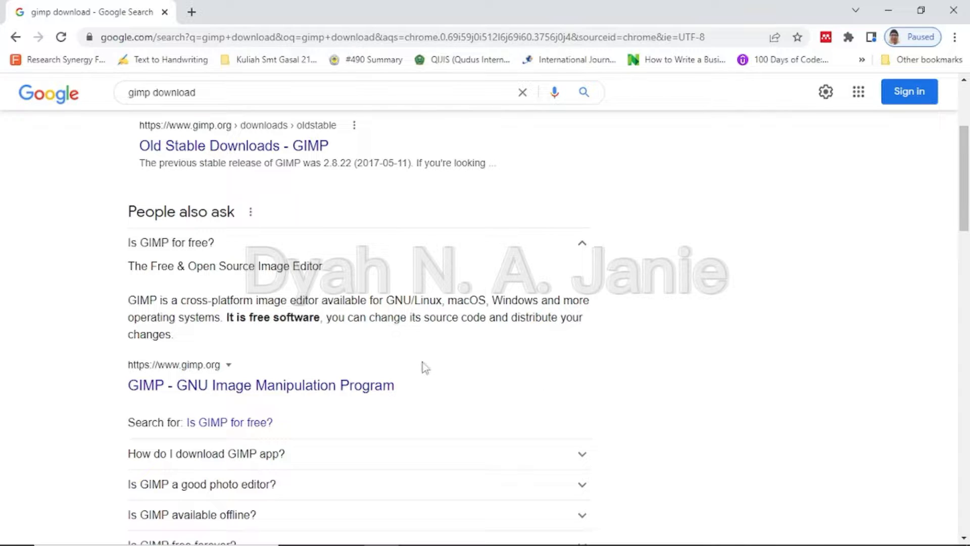
{"action": "scroll", "coordinate": [423, 364], "scroll_direction": "down", "scroll_amount": 2}
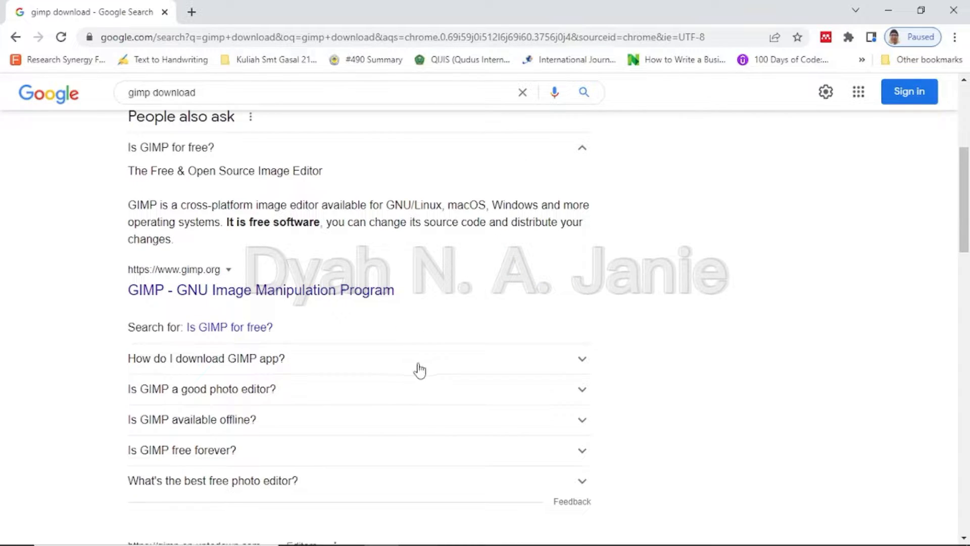
{"action": "scroll", "coordinate": [419, 370], "scroll_direction": "down", "scroll_amount": 3}
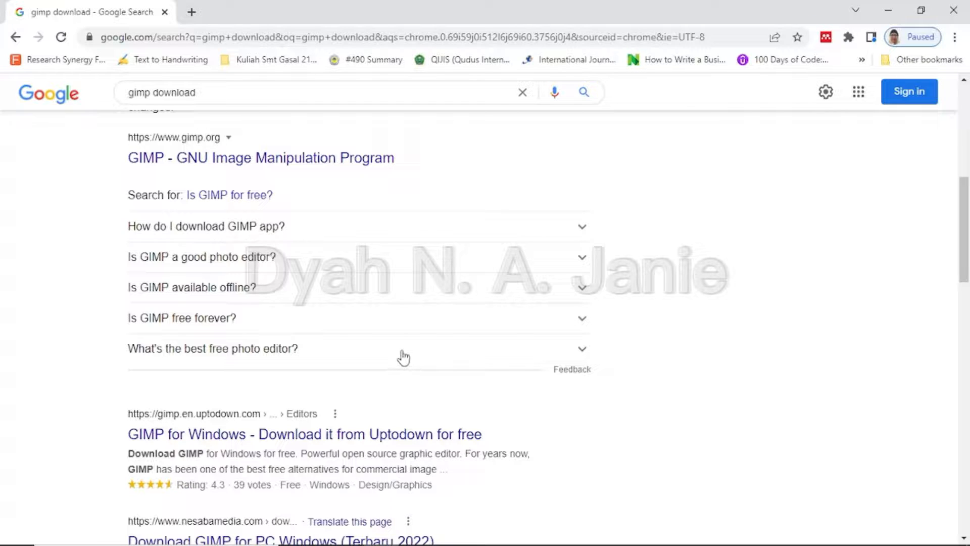
{"action": "scroll", "coordinate": [402, 358], "scroll_direction": "down", "scroll_amount": 4}
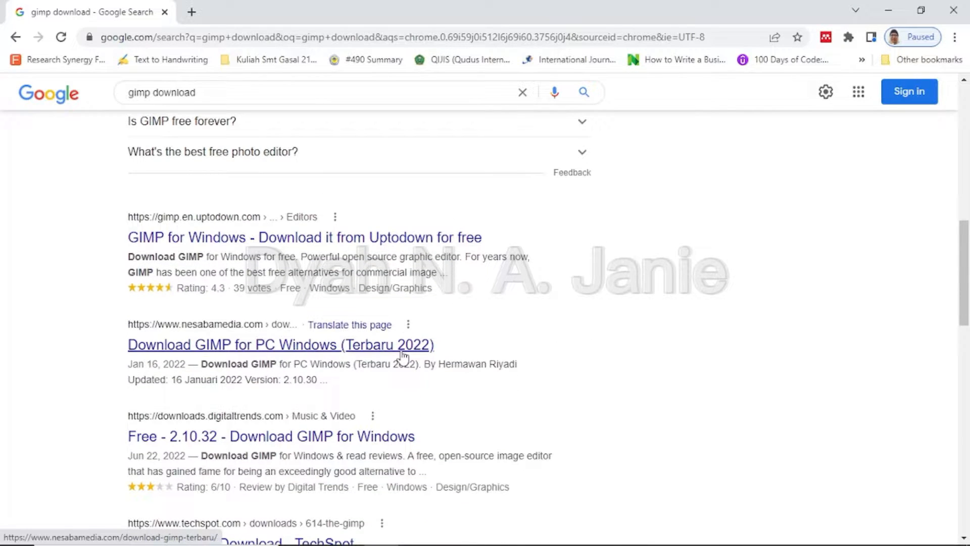
{"action": "scroll", "coordinate": [403, 358], "scroll_direction": "down", "scroll_amount": 2}
{"action": "scroll", "coordinate": [402, 354], "scroll_direction": "up", "scroll_amount": 12}
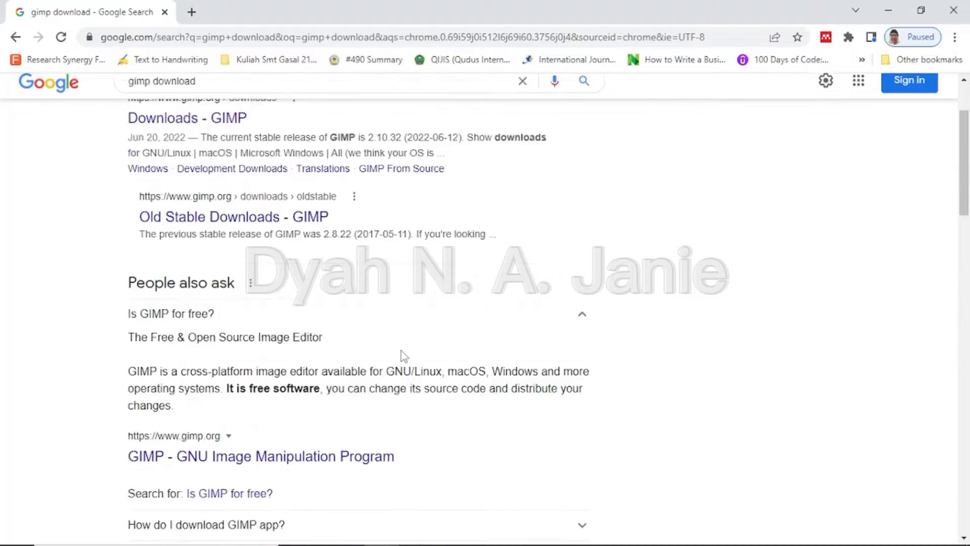
{"action": "scroll", "coordinate": [404, 356], "scroll_direction": "up", "scroll_amount": 2}
Expand the "What's the best free photo editor?" question and examine the apps it lists
{"action": "scroll", "coordinate": [404, 356], "scroll_direction": "down", "scroll_amount": 5}
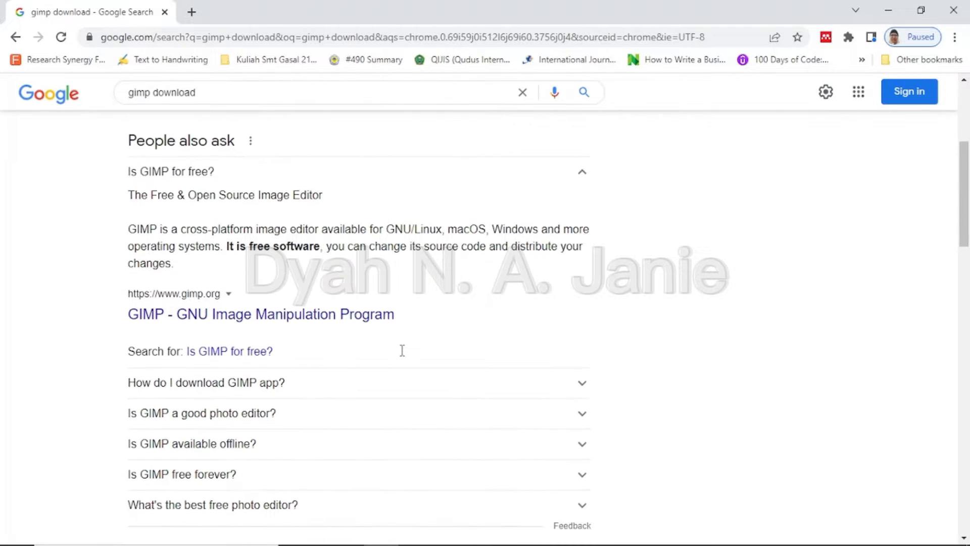
{"action": "scroll", "coordinate": [404, 355], "scroll_direction": "down", "scroll_amount": 1}
{"action": "scroll", "coordinate": [403, 356], "scroll_direction": "down", "scroll_amount": 1}
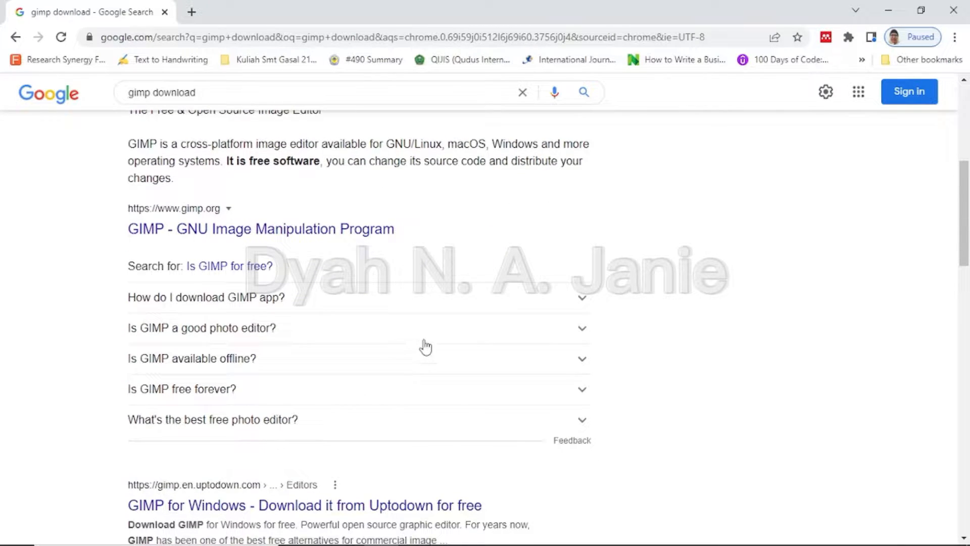
{"action": "left_click", "coordinate": [418, 422]}
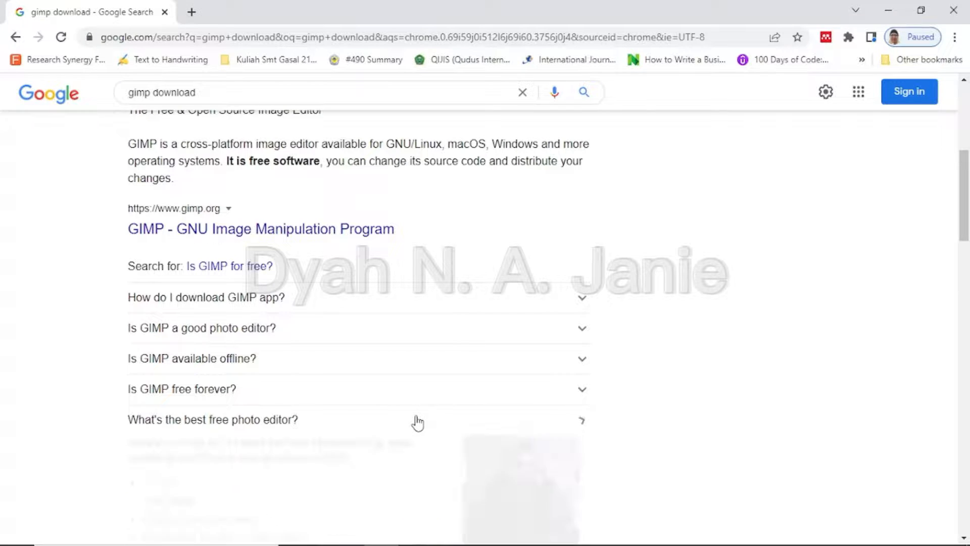
{"action": "scroll", "coordinate": [418, 422], "scroll_direction": "down", "scroll_amount": 4}
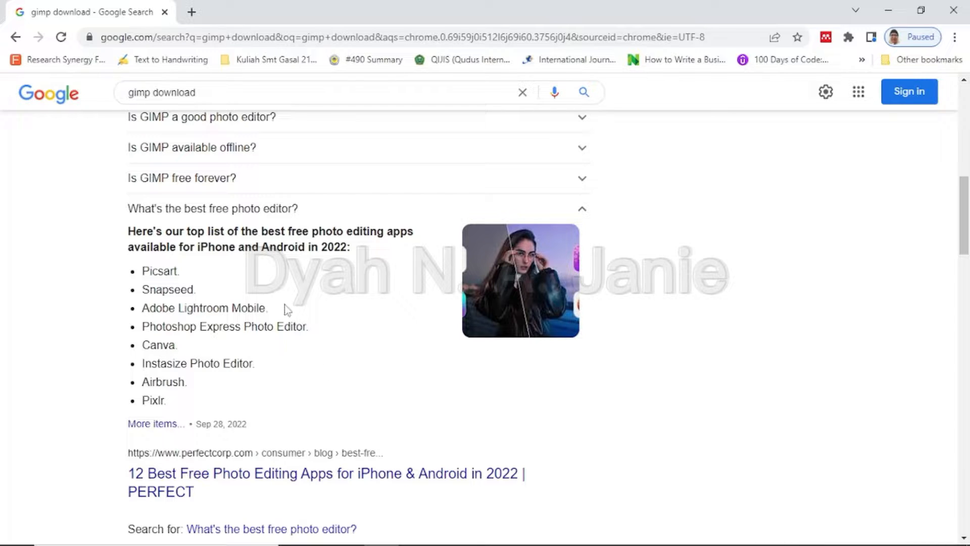
{"action": "scroll", "coordinate": [298, 324], "scroll_direction": "up", "scroll_amount": 1}
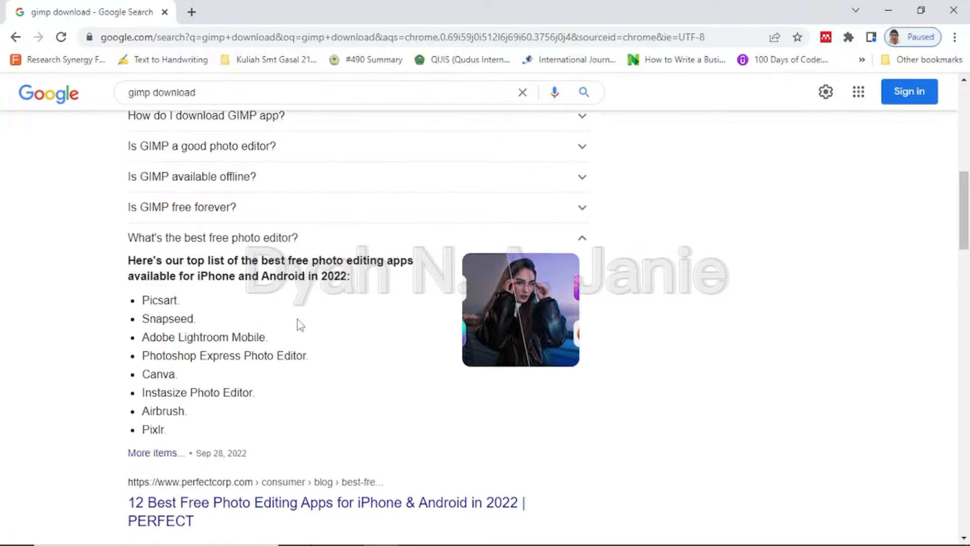
{"action": "scroll", "coordinate": [314, 323], "scroll_direction": "up", "scroll_amount": 3}
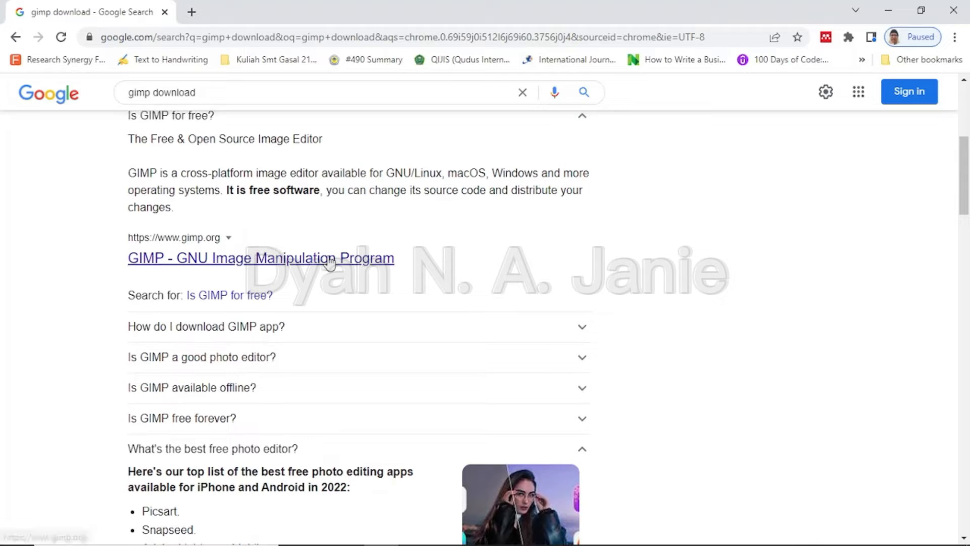
Go to the official GIMP downloads page and download GIMP 2.10.32 for Windows directly
{"action": "scroll", "coordinate": [447, 275], "scroll_direction": "up", "scroll_amount": 6}
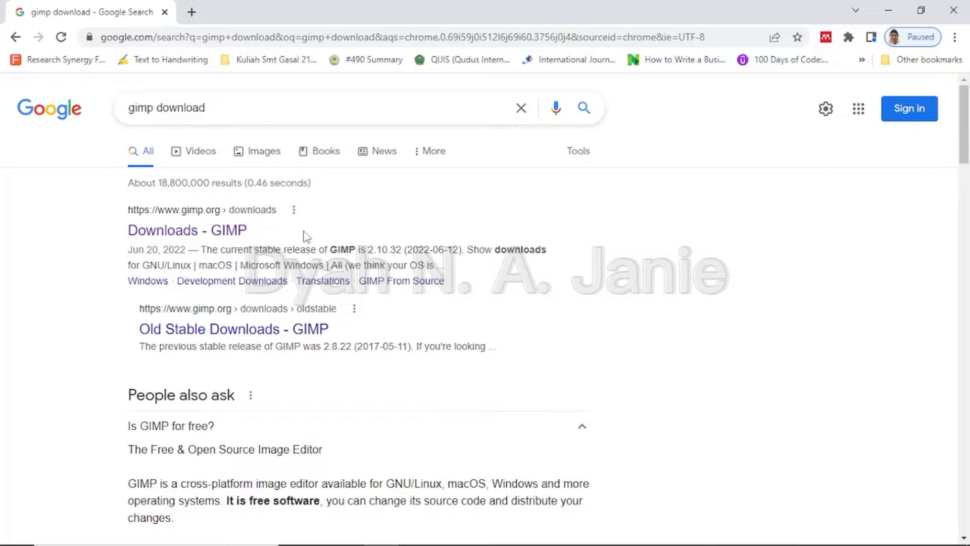
{"action": "left_click", "coordinate": [193, 231]}
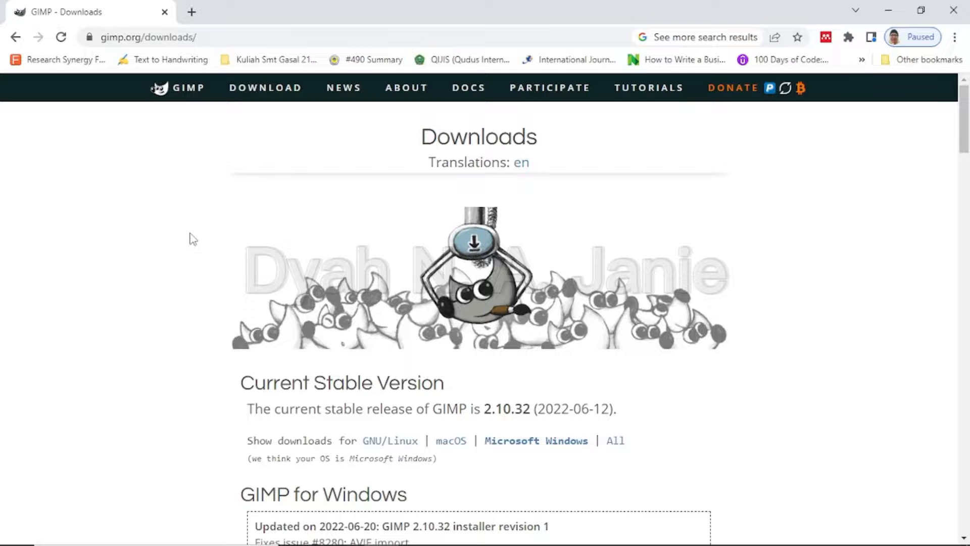
{"action": "scroll", "coordinate": [248, 249], "scroll_direction": "down", "scroll_amount": 3}
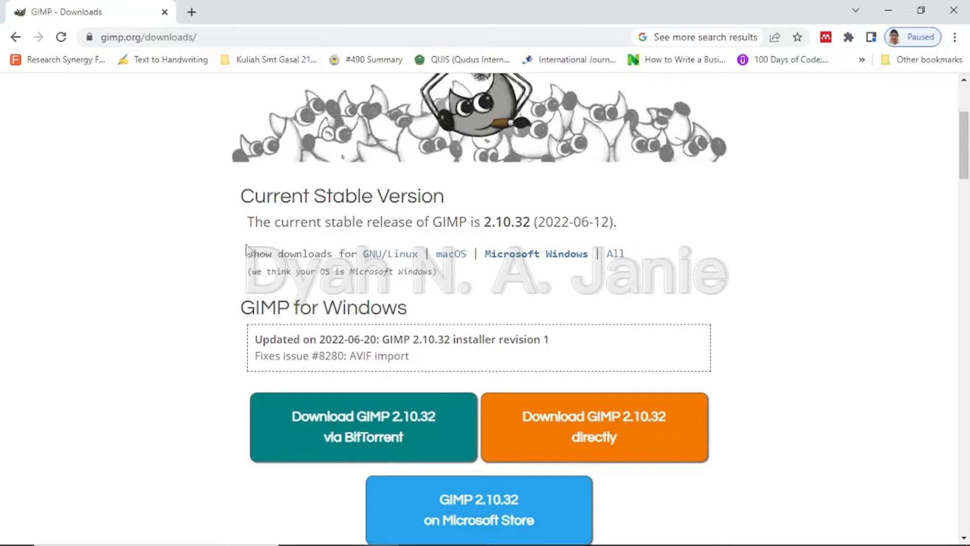
{"action": "scroll", "coordinate": [248, 249], "scroll_direction": "down", "scroll_amount": 1}
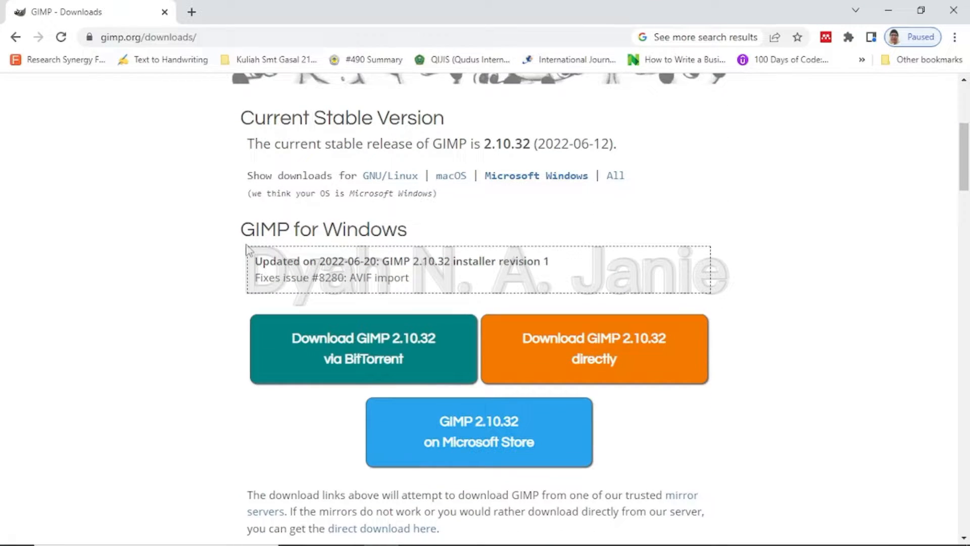
{"action": "scroll", "coordinate": [248, 249], "scroll_direction": "up", "scroll_amount": 1}
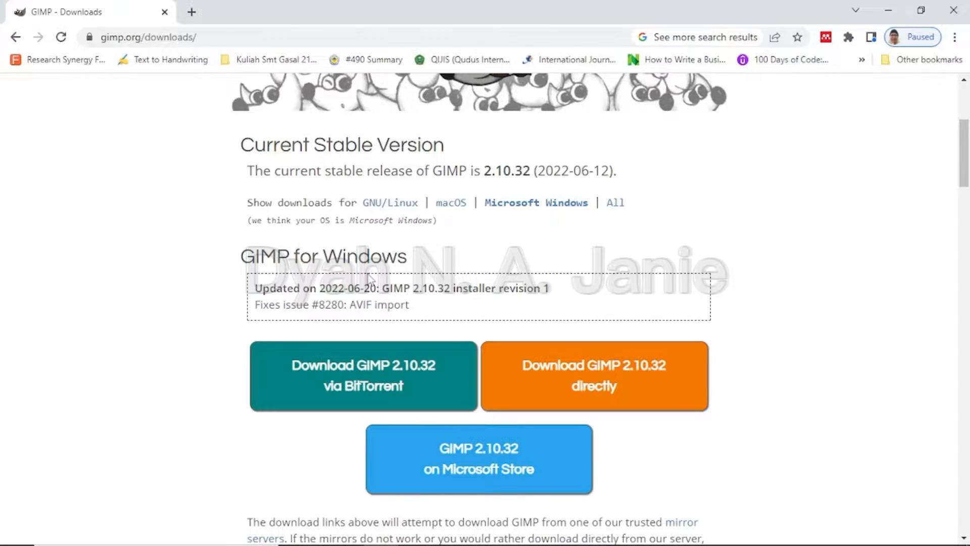
{"action": "scroll", "coordinate": [370, 277], "scroll_direction": "down", "scroll_amount": 1}
{"action": "scroll", "coordinate": [371, 278], "scroll_direction": "down", "scroll_amount": 2}
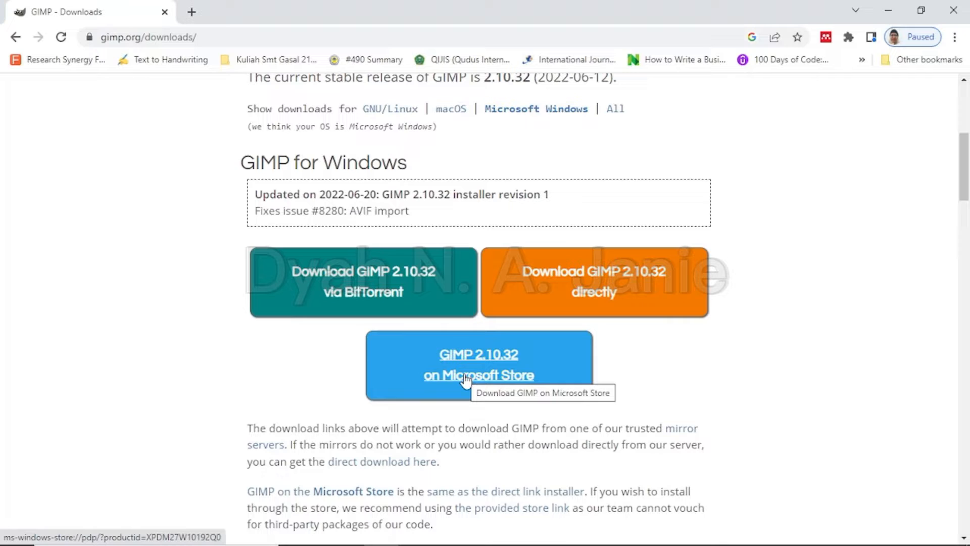
{"action": "left_click", "coordinate": [596, 281]}
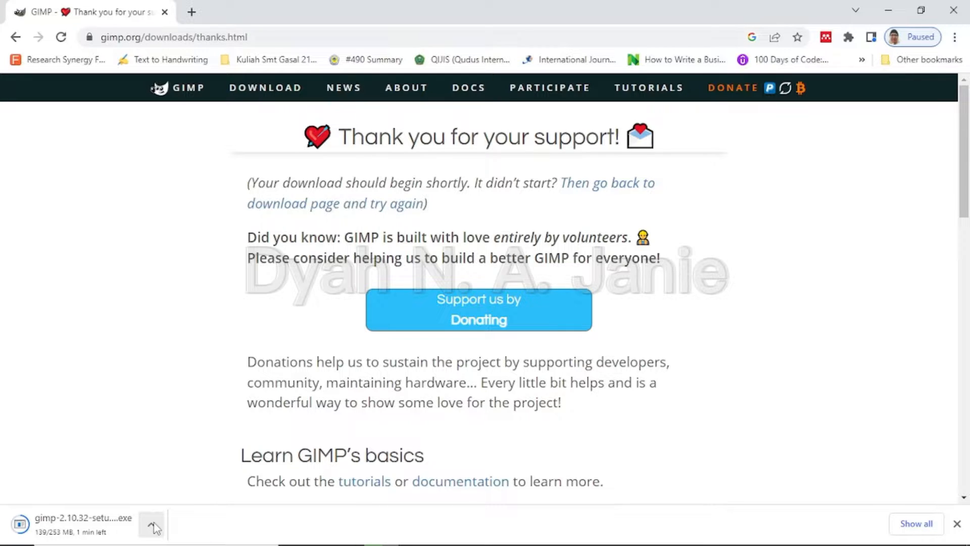
Have the downloaded GIMP setup file open when done and install it for all users with English as the setup language
{"action": "left_click", "coordinate": [154, 528]}
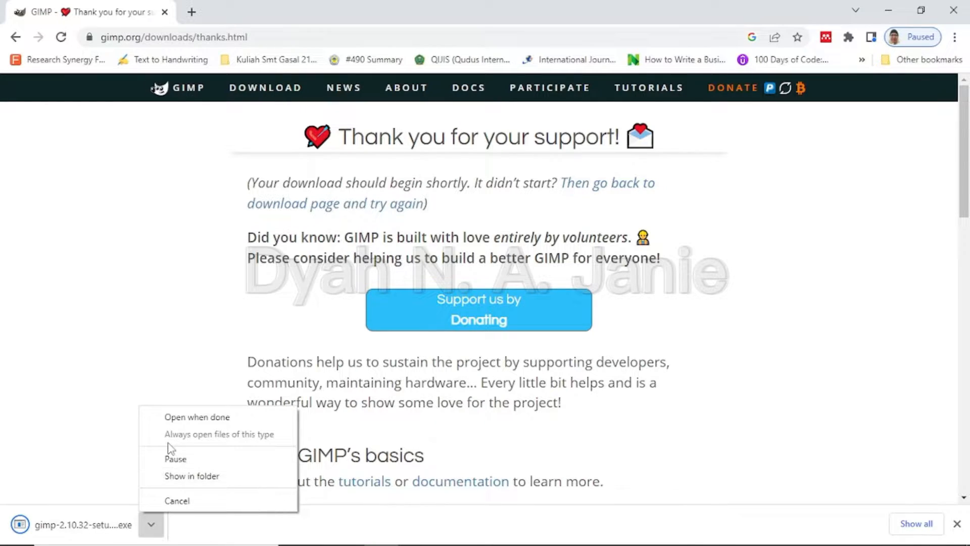
{"action": "left_click", "coordinate": [190, 425]}
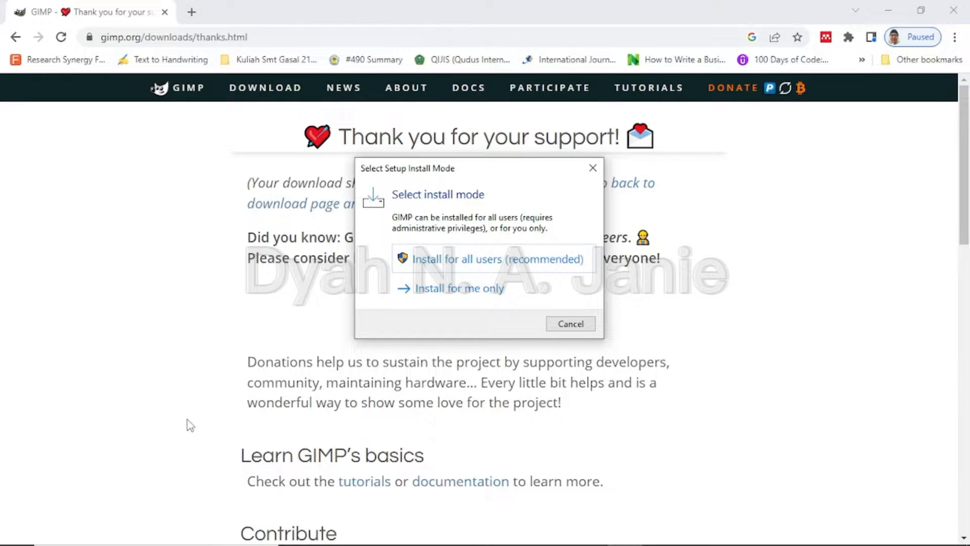
{"action": "left_click", "coordinate": [510, 268]}
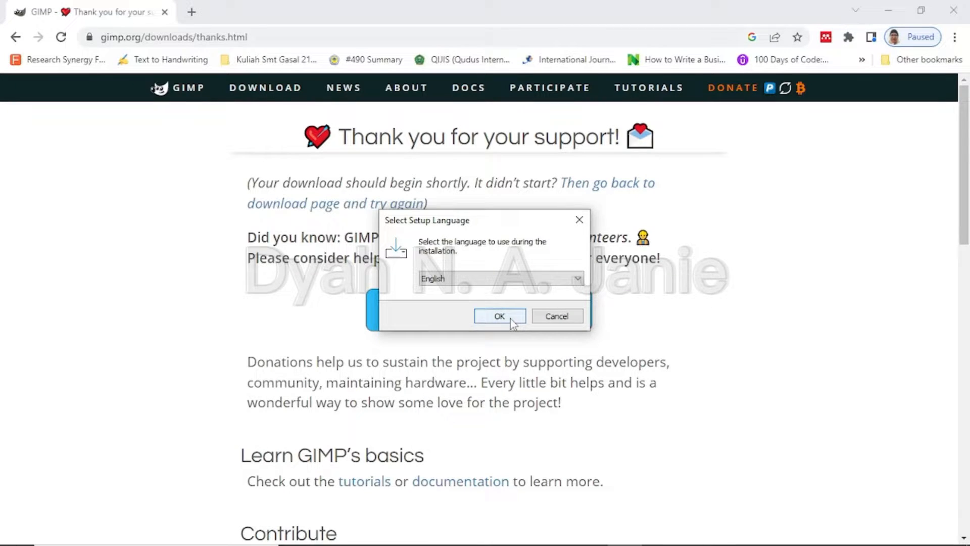
{"action": "left_click", "coordinate": [510, 319]}
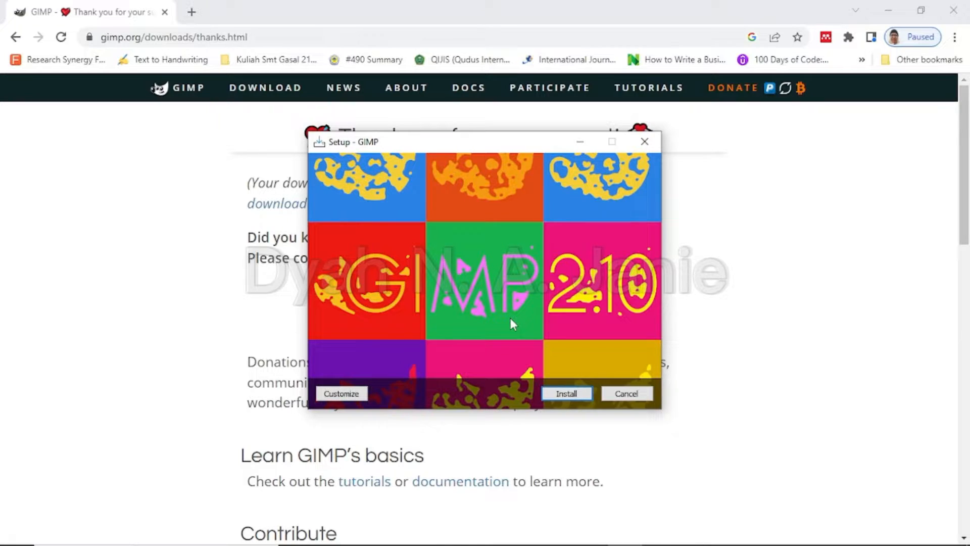
{"action": "left_click", "coordinate": [557, 394]}
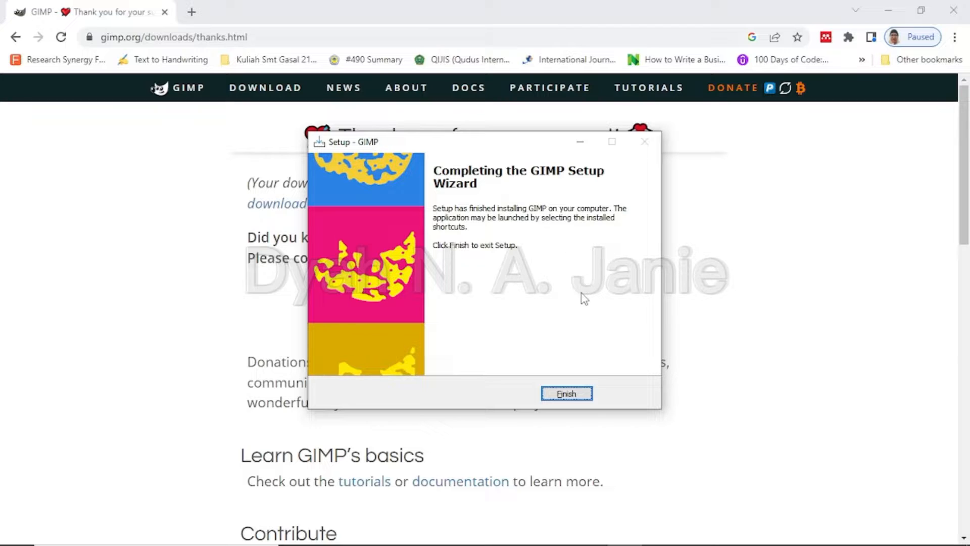
{"action": "left_click", "coordinate": [567, 396]}
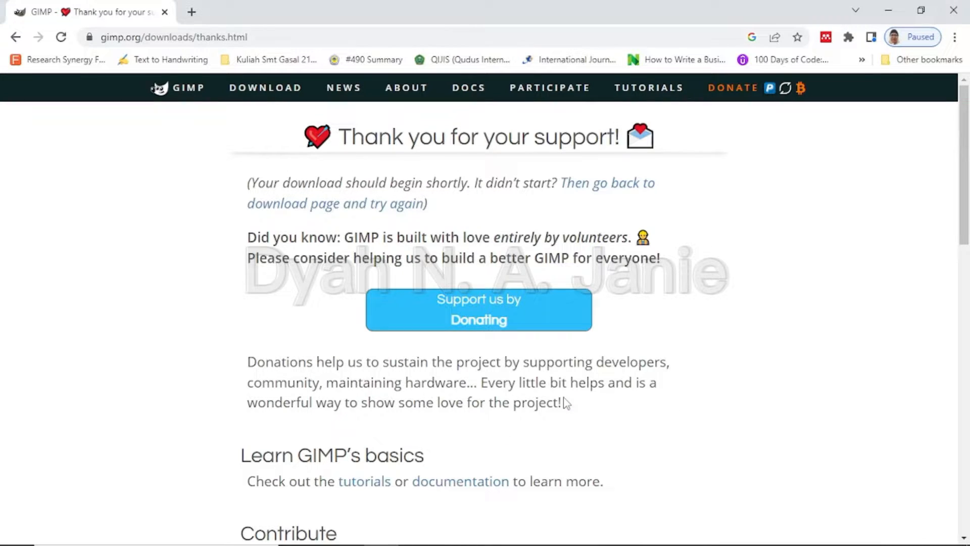
Search Windows for "gimp" and launch the GIMP 2.10.32 app
{"action": "mouse_move", "coordinate": [300, 518]}
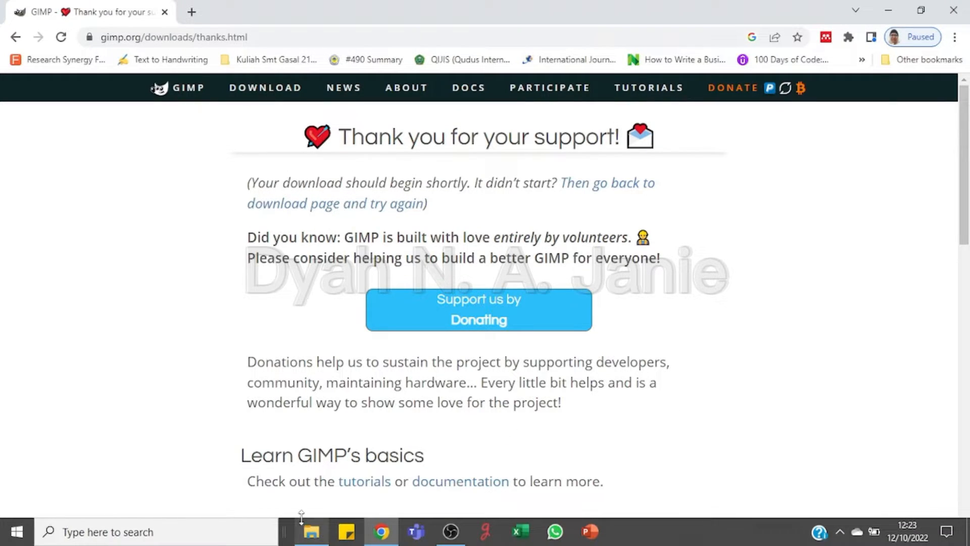
{"action": "left_click", "coordinate": [253, 528]}
{"action": "type", "text": "g"}
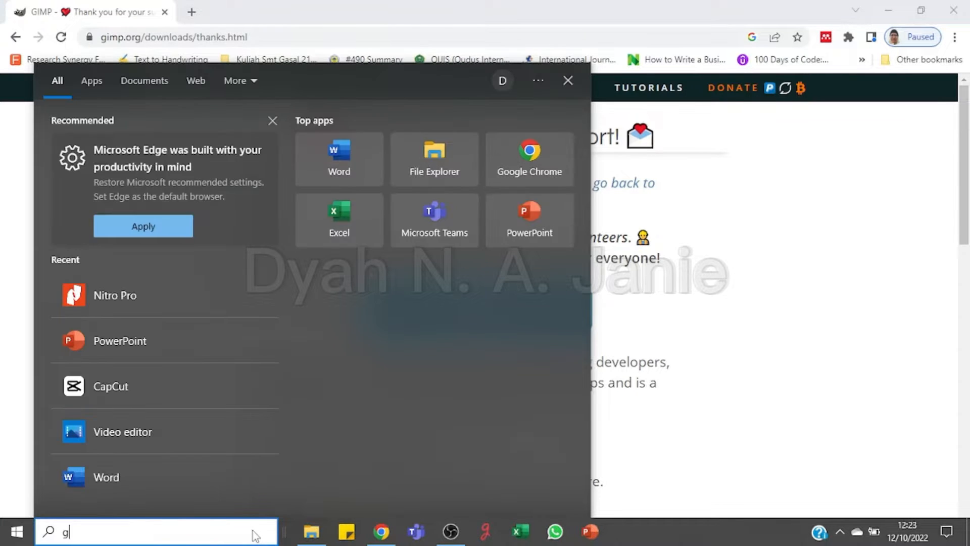
{"action": "type", "text": "imp"}
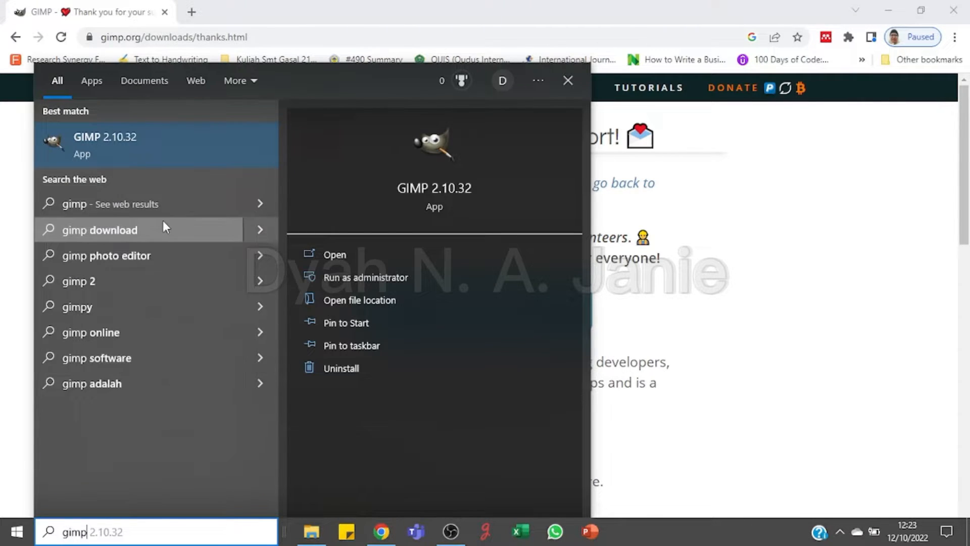
{"action": "left_click", "coordinate": [152, 153]}
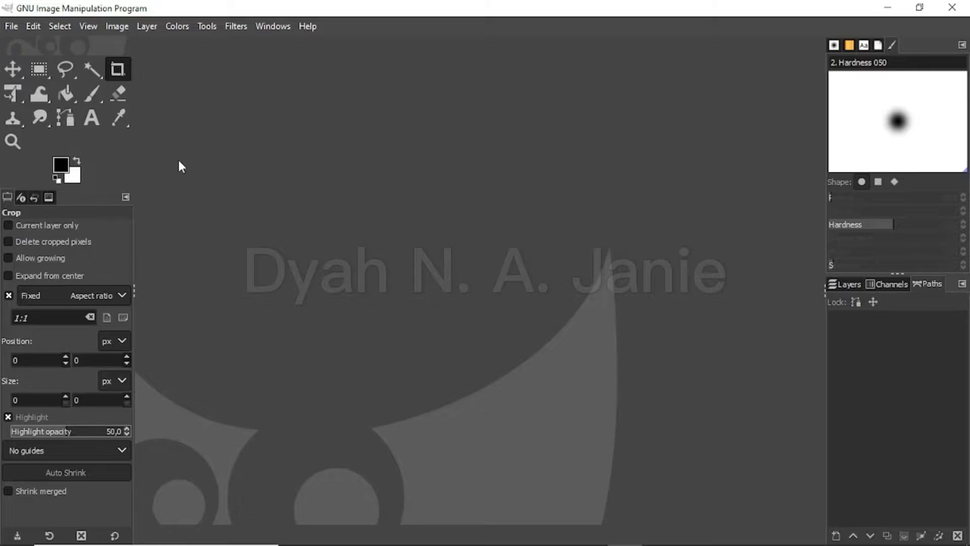
Open remora.jpg from the recently used images, keeping its embedded sRGB colour profile
{"action": "left_click", "coordinate": [14, 29]}
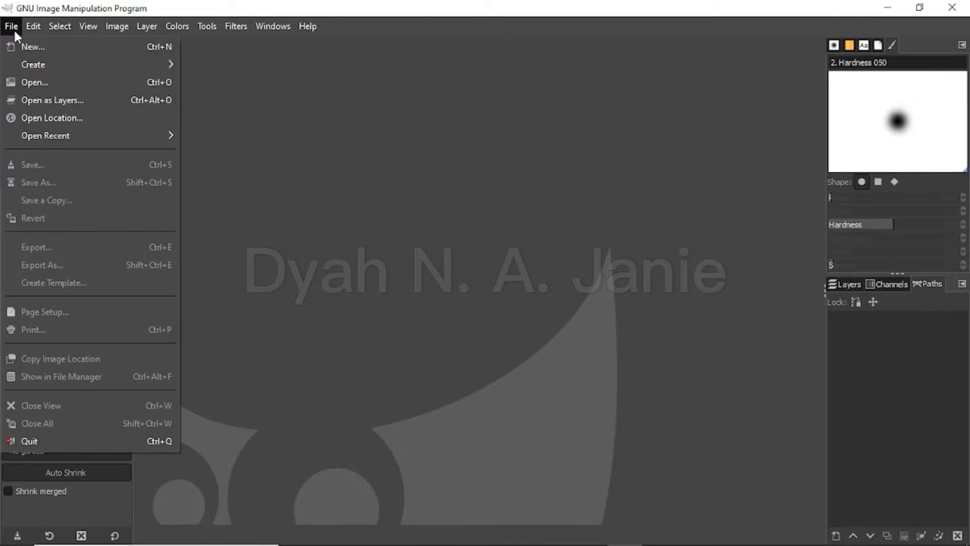
{"action": "left_click", "coordinate": [34, 78]}
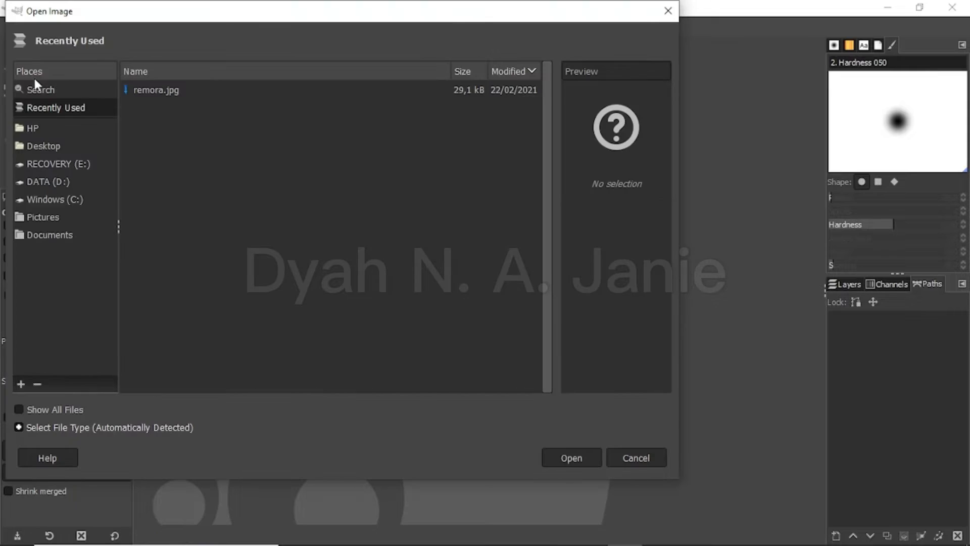
{"action": "left_click", "coordinate": [183, 89]}
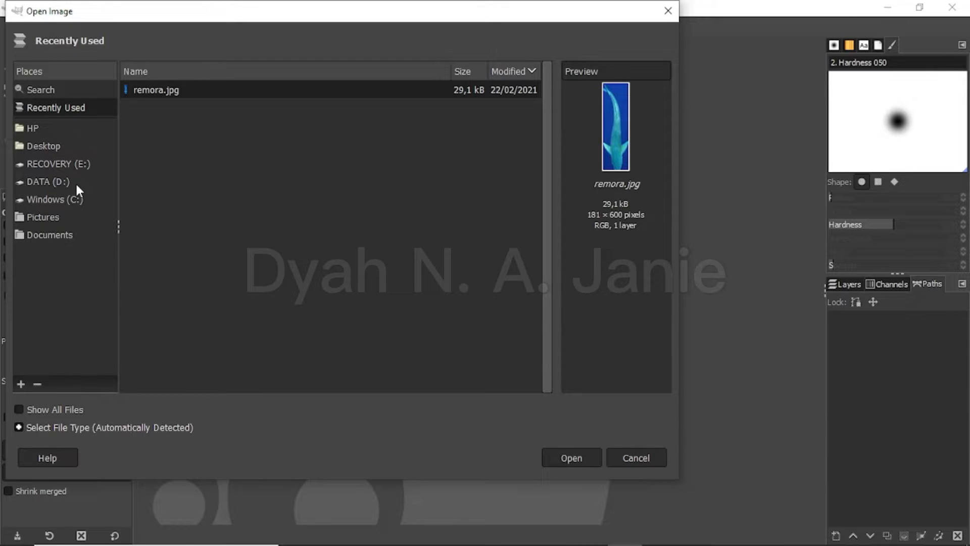
{"action": "left_click", "coordinate": [573, 461]}
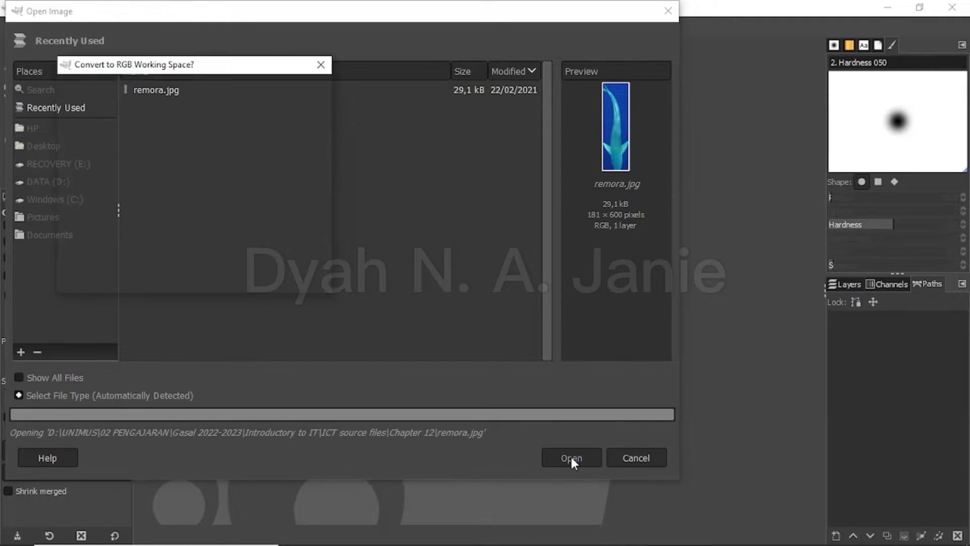
{"action": "left_click", "coordinate": [293, 276]}
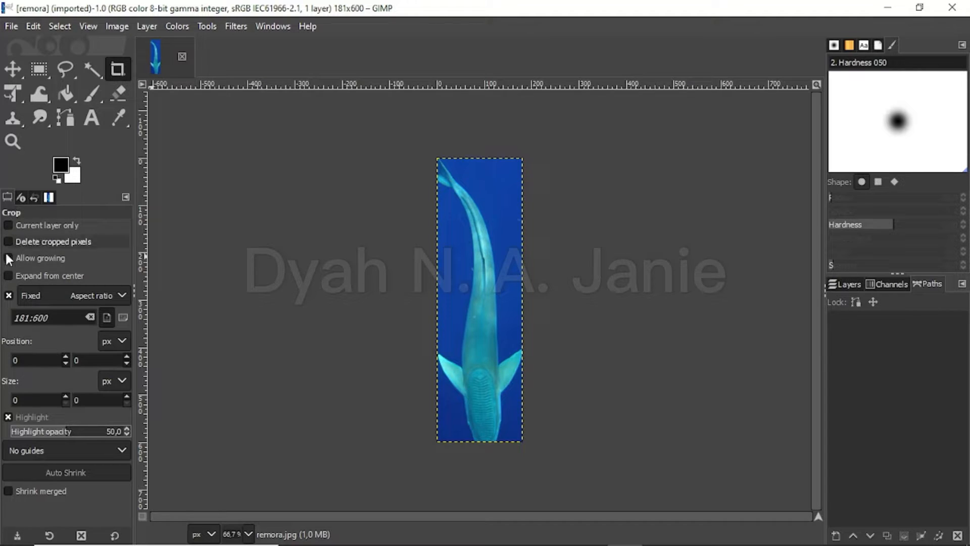
{"action": "left_click", "coordinate": [8, 297]}
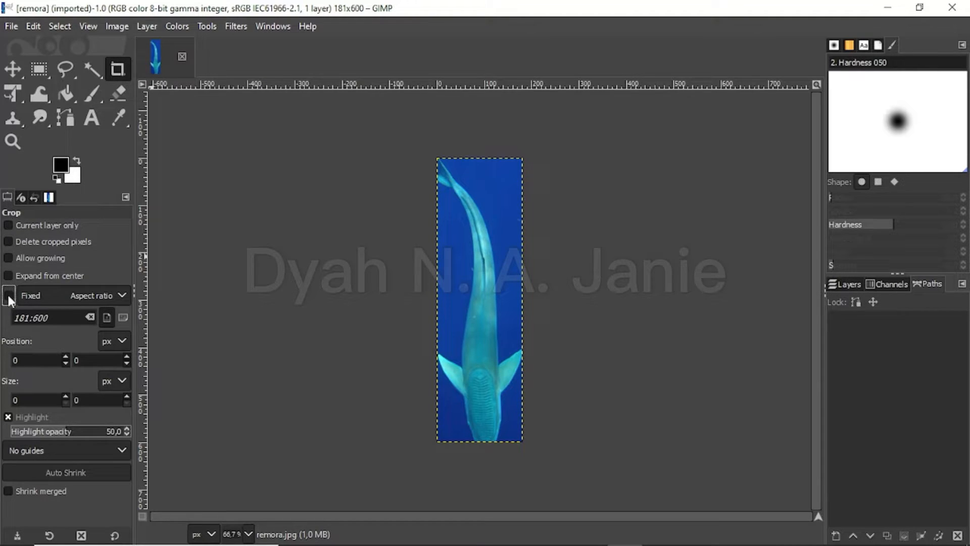
{"action": "left_click", "coordinate": [8, 297]}
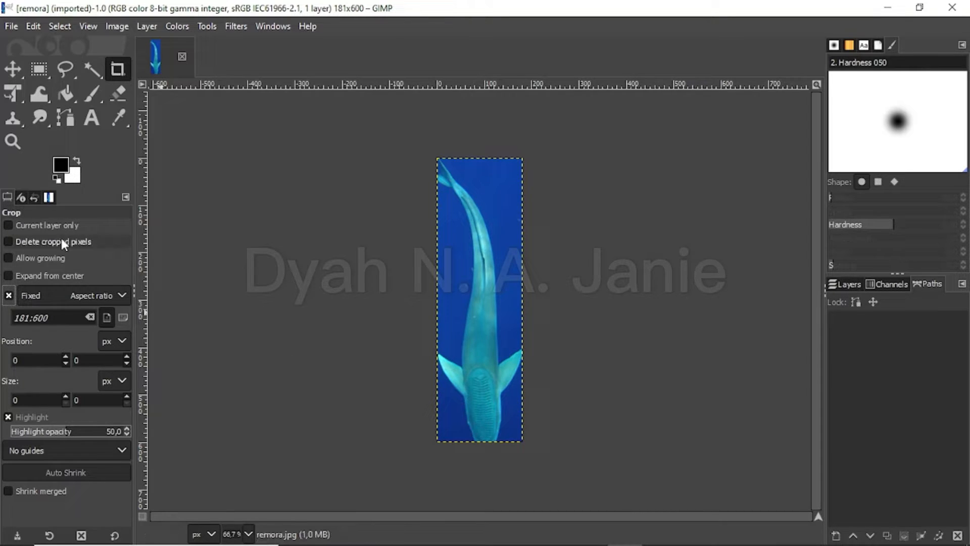
Switch to the Move tool and scale the whole image to a width of 80 px, keeping the proportions linked
{"action": "left_click", "coordinate": [14, 76]}
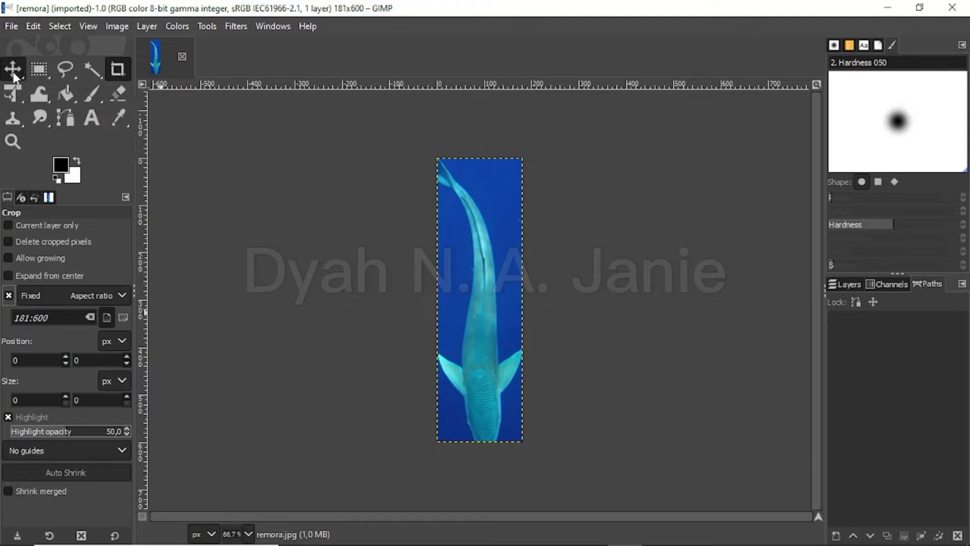
{"action": "left_click", "coordinate": [117, 27]}
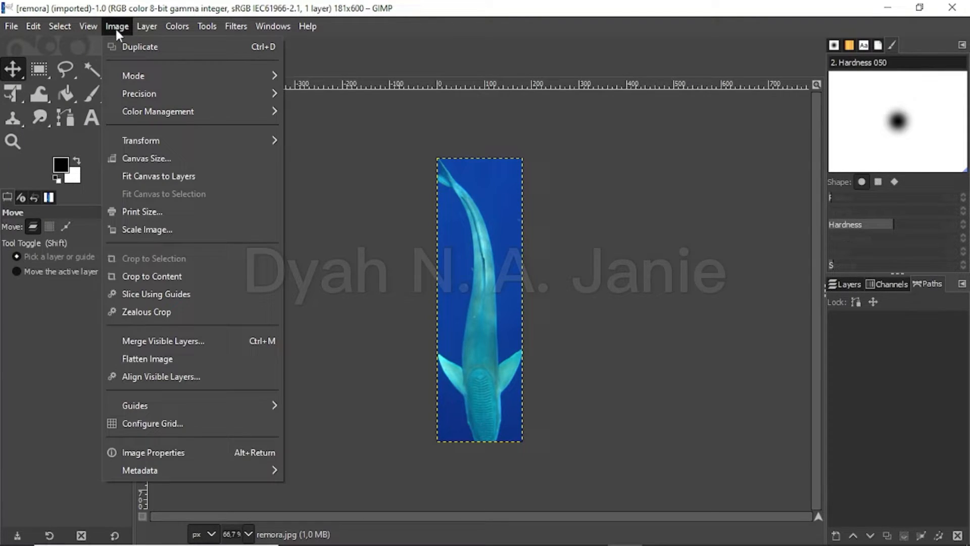
{"action": "left_click", "coordinate": [141, 230]}
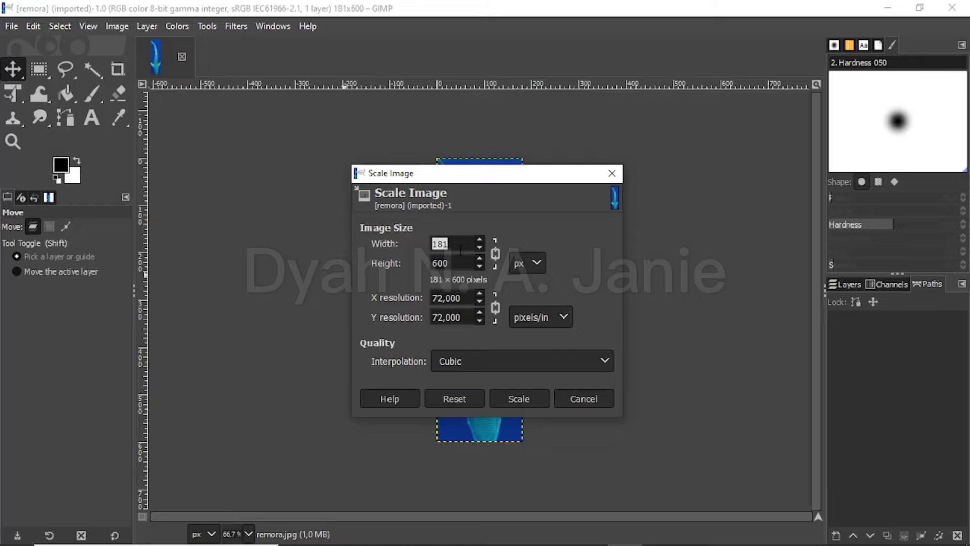
{"action": "type", "text": "80"}
{"action": "key", "text": "Tab"}
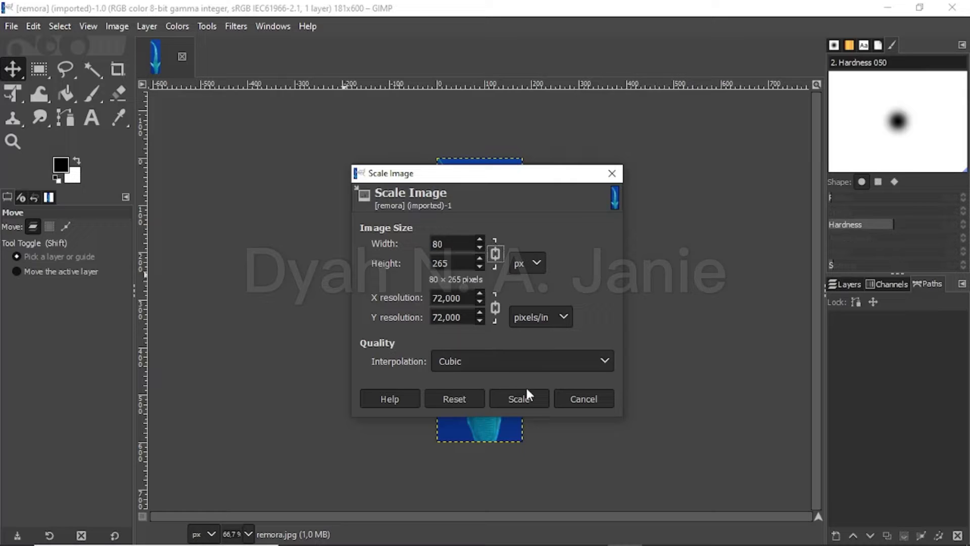
{"action": "left_click", "coordinate": [525, 403]}
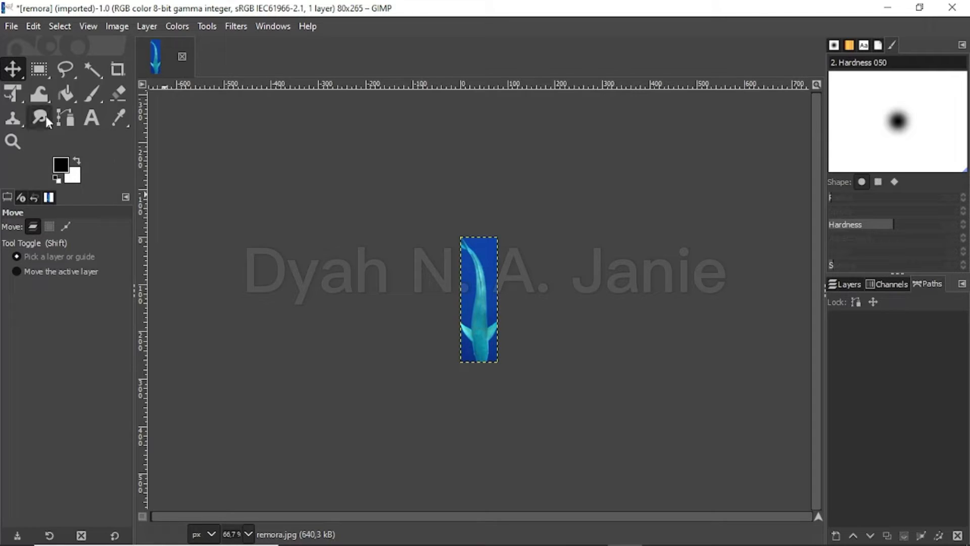
Export the scaled image as remora1.jpg in the Chapter 12 folder with the default JPEG settings
{"action": "left_click", "coordinate": [19, 32]}
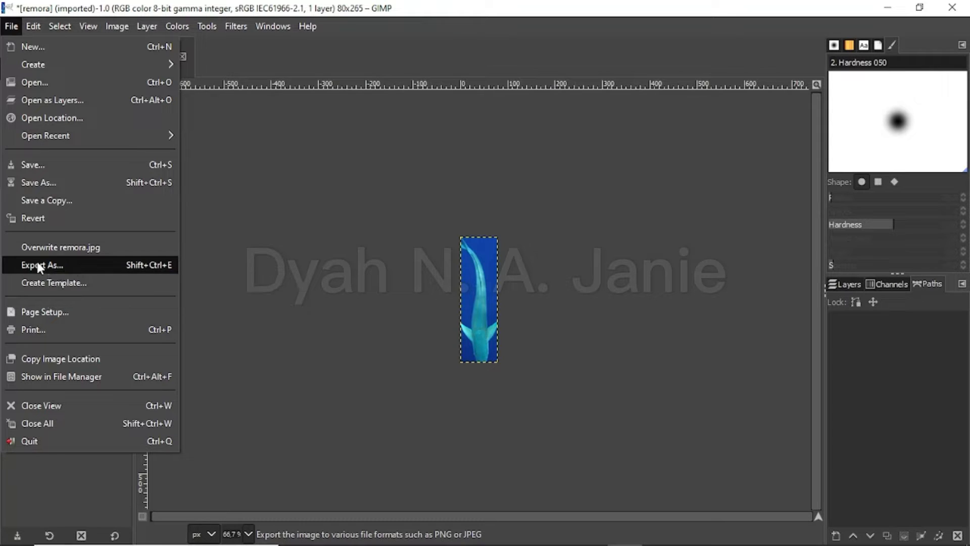
{"action": "left_click", "coordinate": [40, 265]}
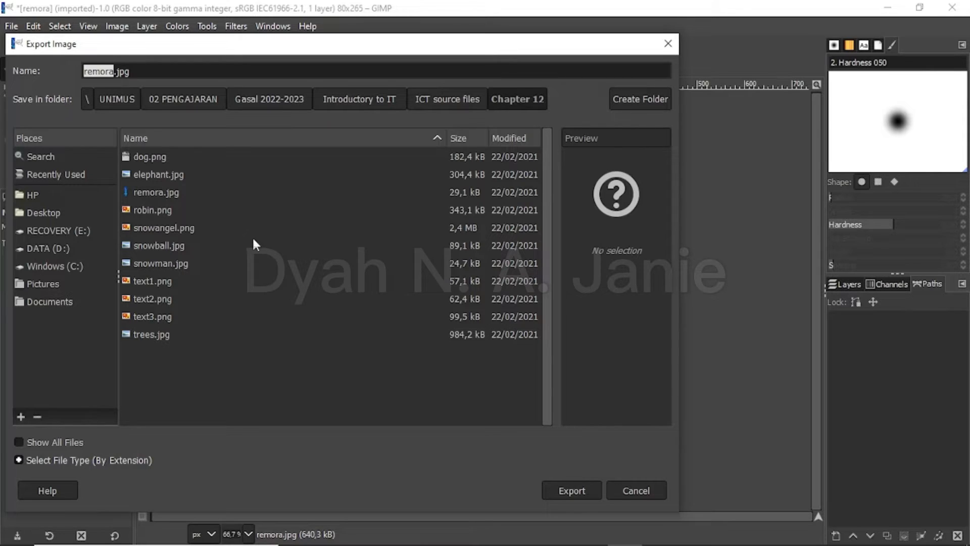
{"action": "left_click", "coordinate": [204, 69]}
{"action": "key", "text": "Left"}
{"action": "key", "text": "Left"}
{"action": "key", "text": "Left"}
{"action": "key", "text": "Left"}
{"action": "type", "text": "1"}
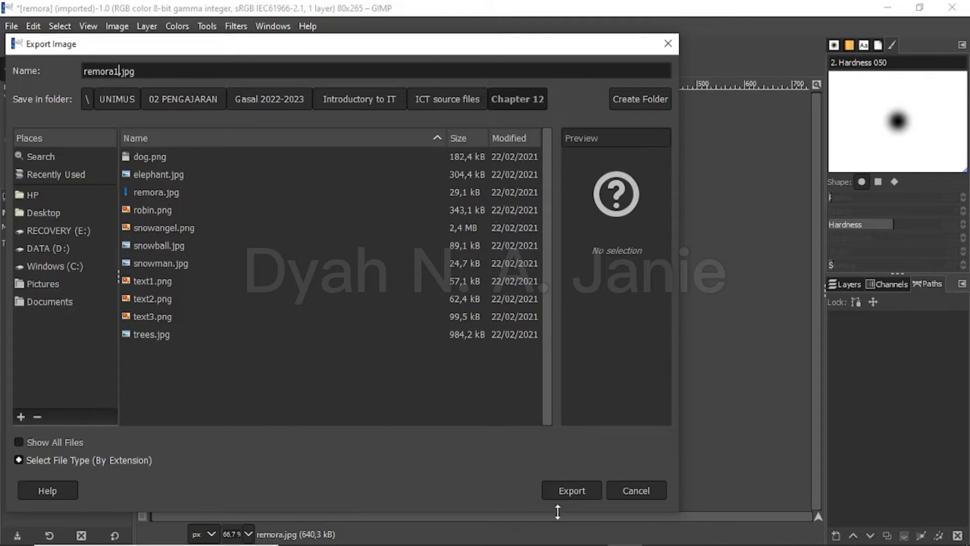
{"action": "left_click", "coordinate": [570, 500]}
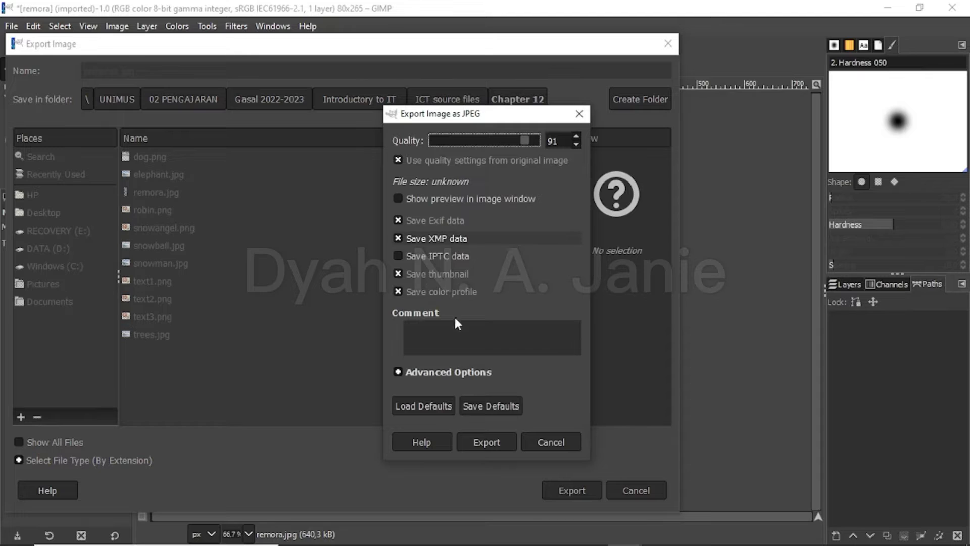
{"action": "left_click", "coordinate": [497, 445]}
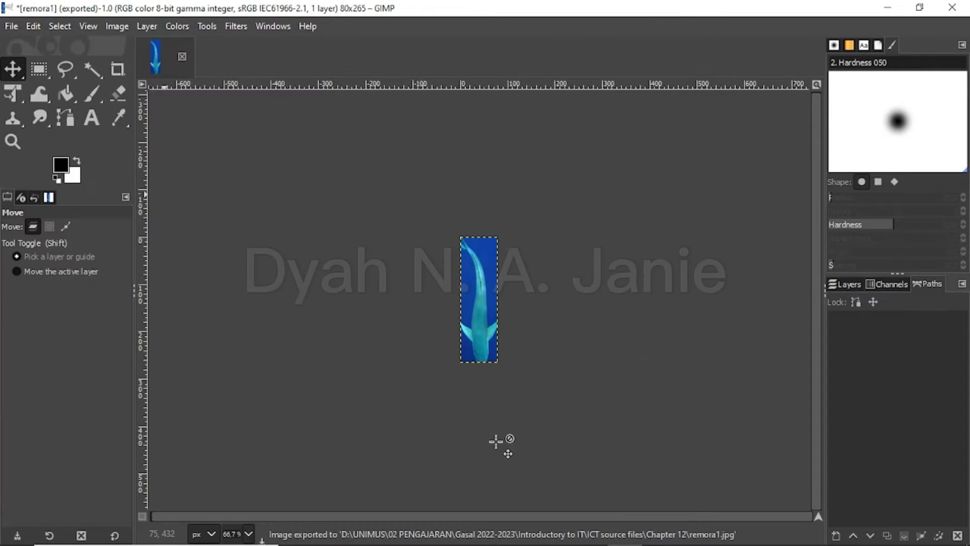
Check the file size of remora1 in the Chapter 12 folder in File Explorer and return to GIMP
{"action": "mouse_move", "coordinate": [374, 544]}
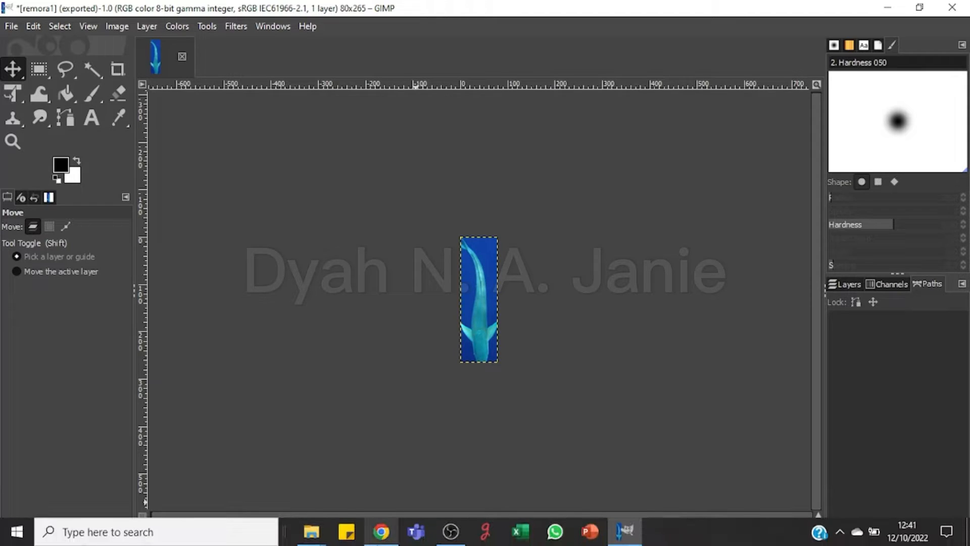
{"action": "mouse_move", "coordinate": [313, 535]}
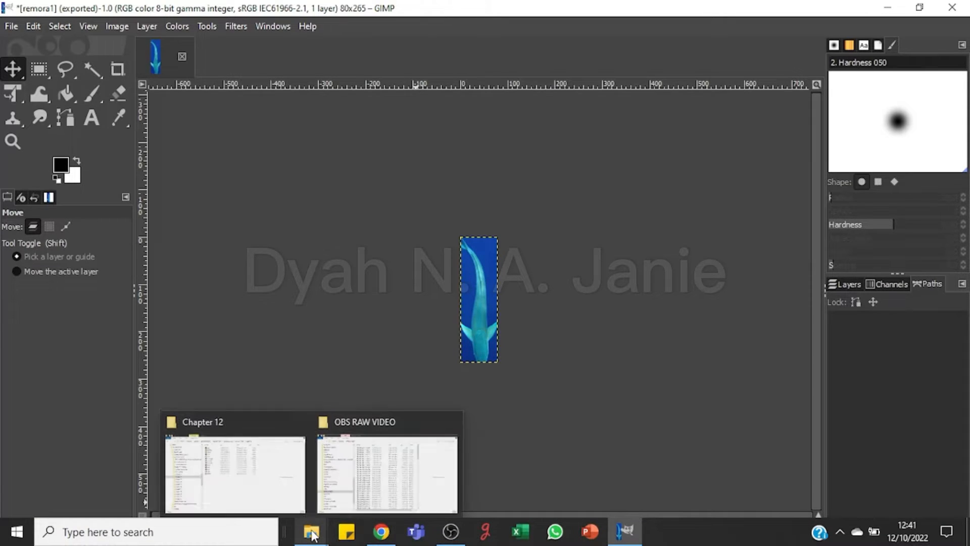
{"action": "left_click", "coordinate": [286, 488]}
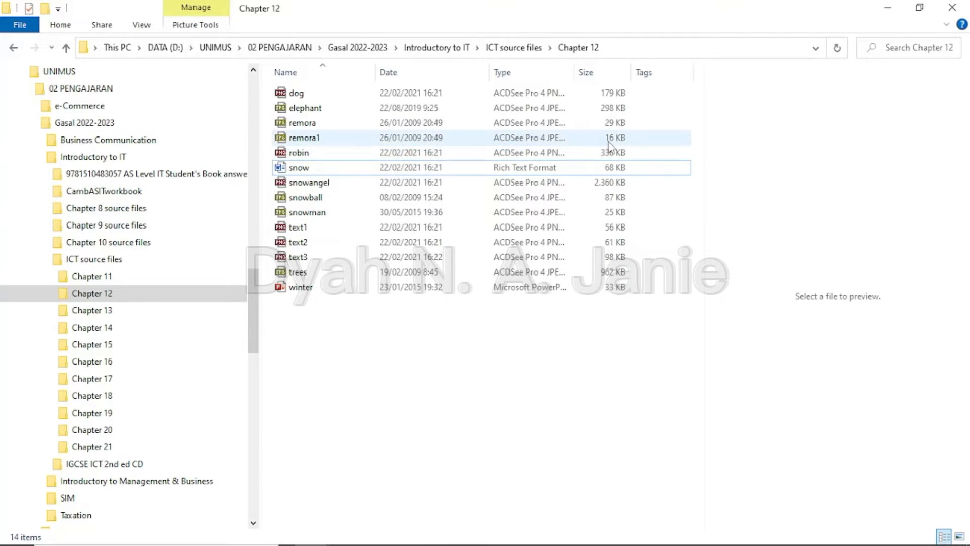
{"action": "mouse_move", "coordinate": [485, 544]}
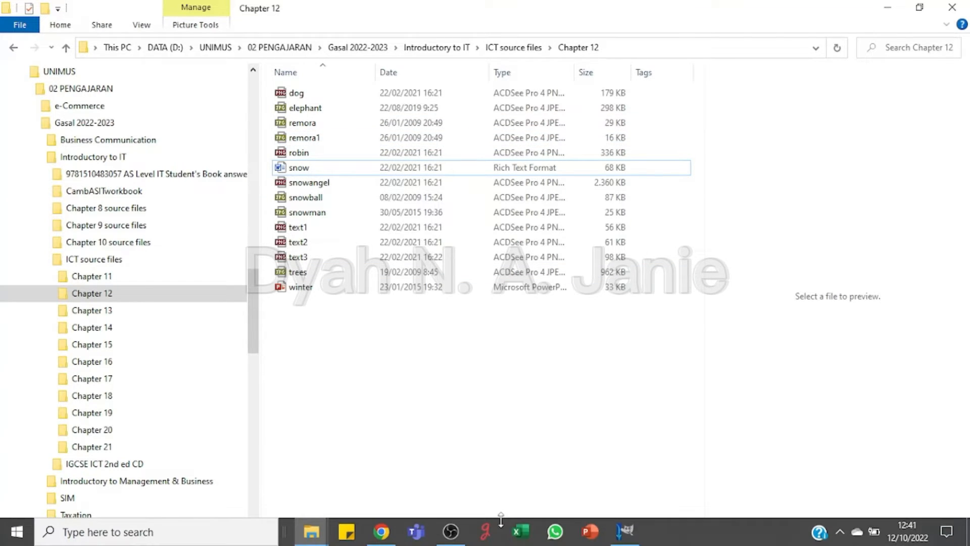
{"action": "mouse_move", "coordinate": [625, 531]}
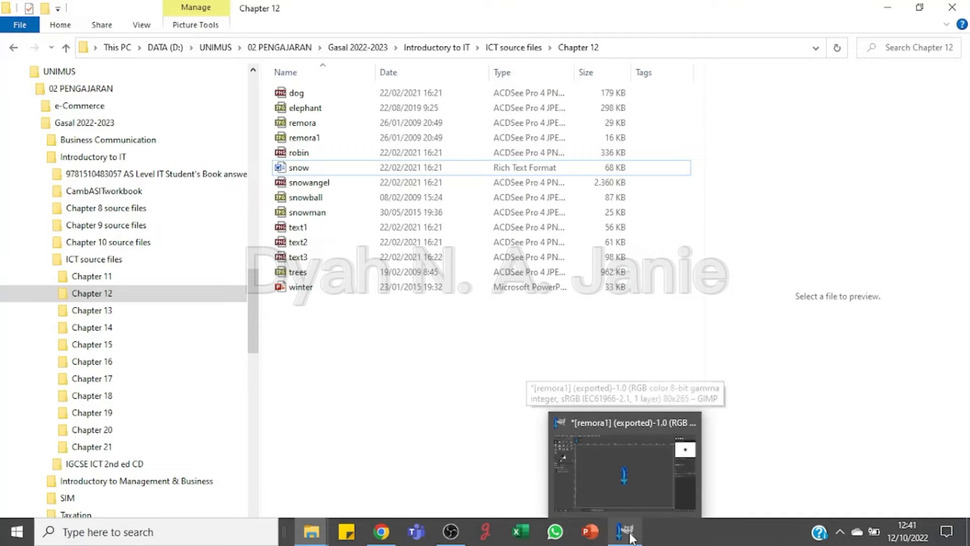
{"action": "left_click", "coordinate": [617, 455]}
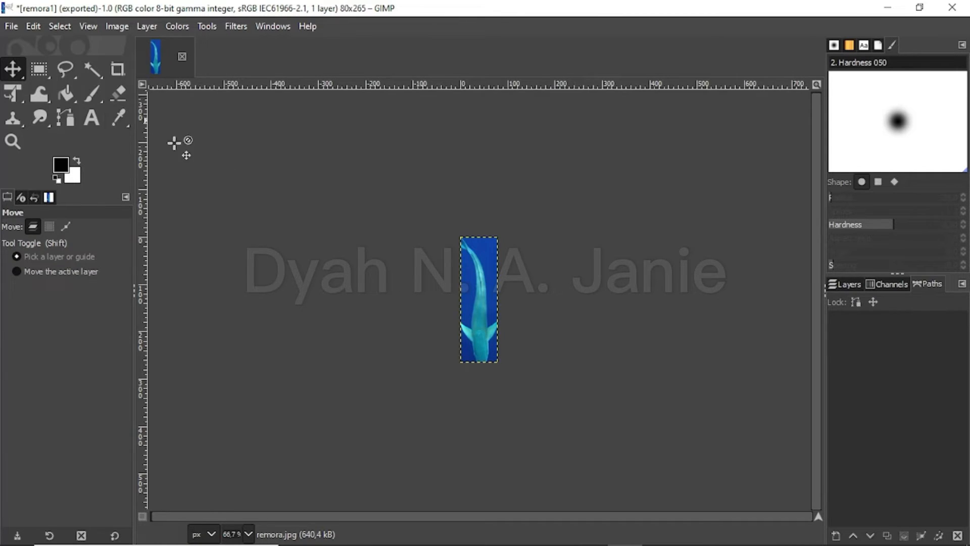
Start another export of the image, naming it remora2.jpg in the Chapter 12 folder
{"action": "left_click", "coordinate": [14, 28]}
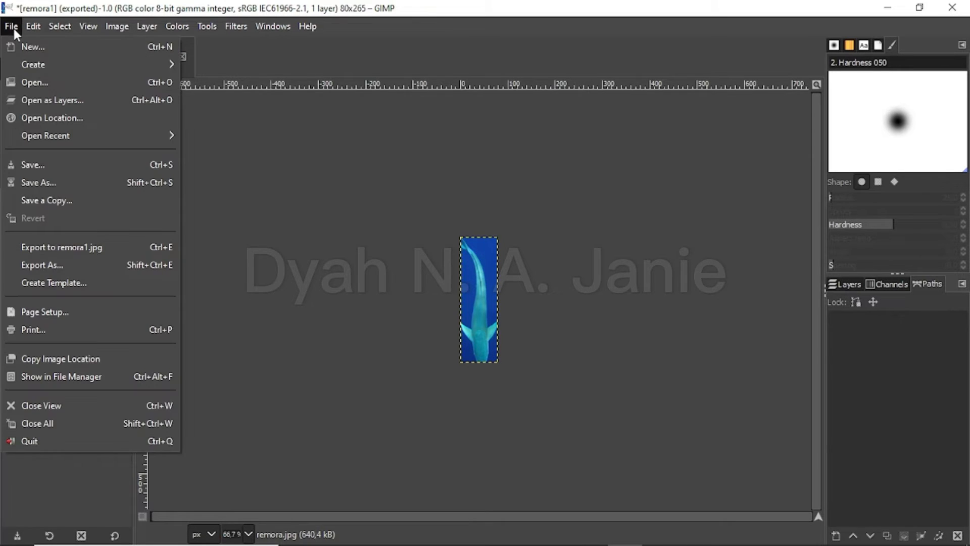
{"action": "left_click", "coordinate": [57, 266]}
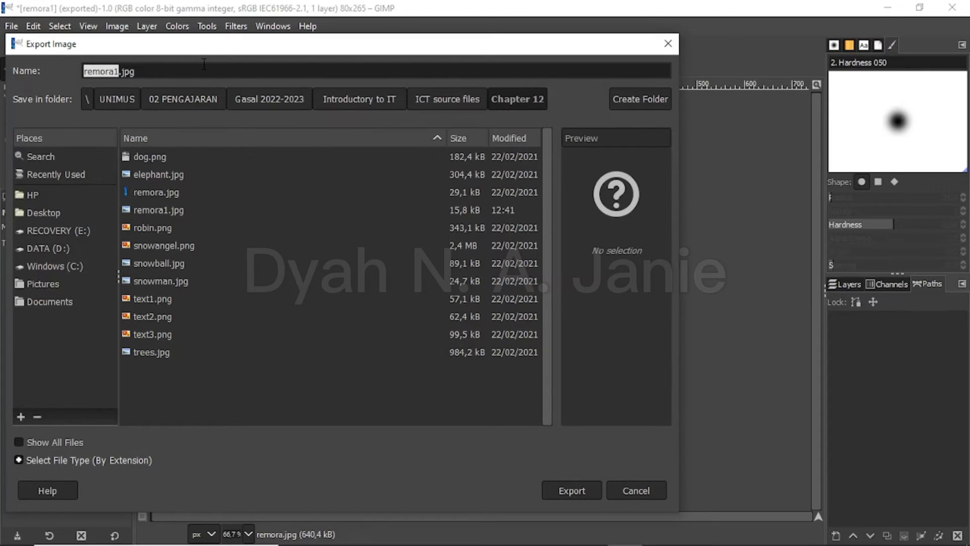
{"action": "key", "text": "Right"}
{"action": "key", "text": "BackSpace"}
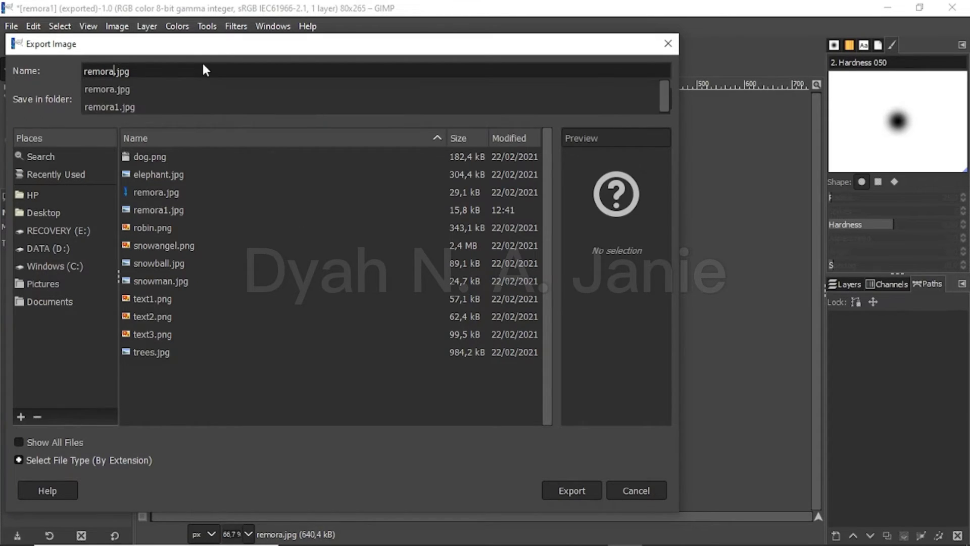
{"action": "type", "text": "2"}
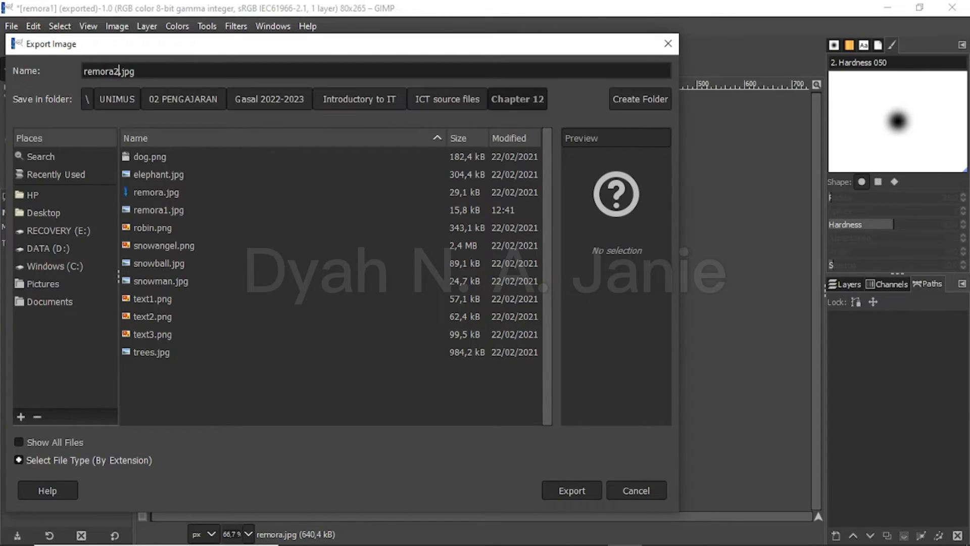
{"action": "left_click", "coordinate": [569, 493]}
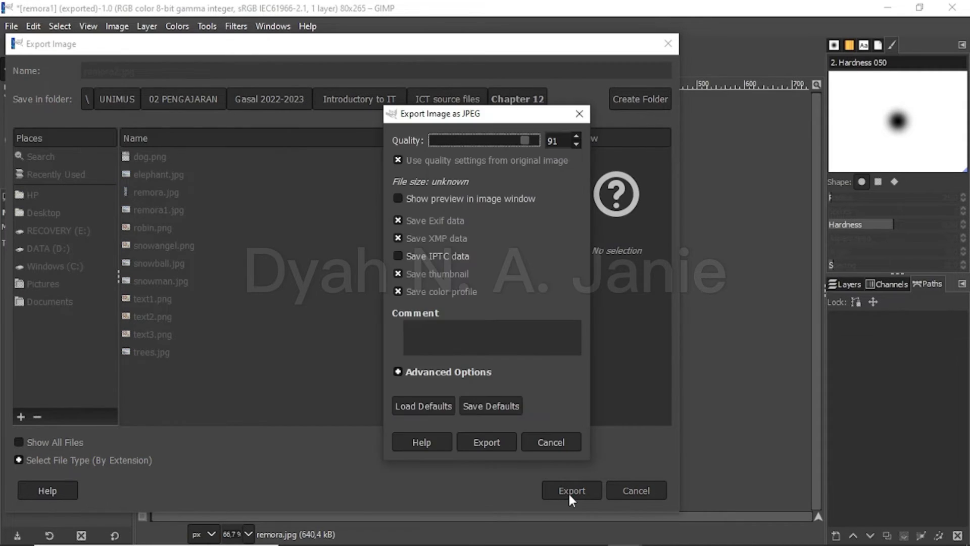
Set the JPEG quality to 60 and complete the export
{"action": "left_click", "coordinate": [560, 141]}
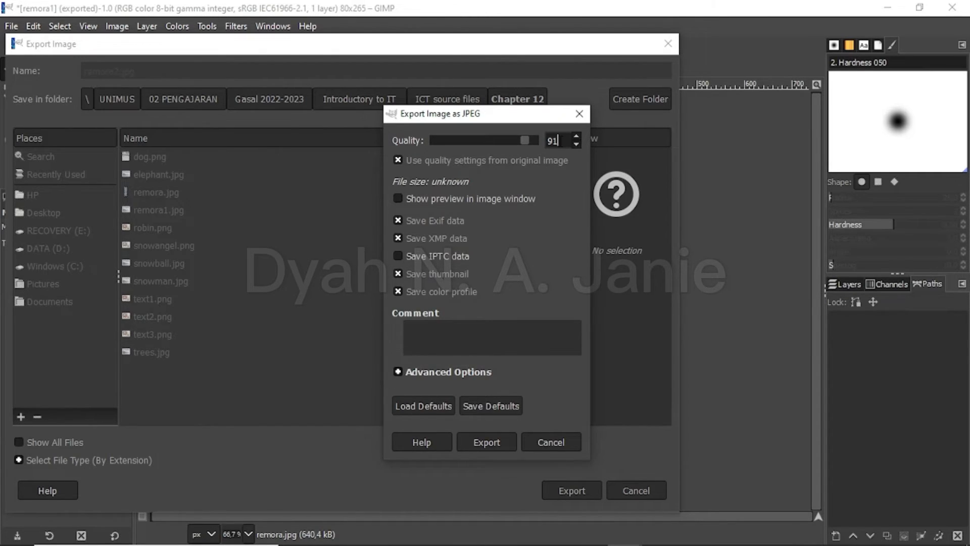
{"action": "mouse_move", "coordinate": [525, 135]}
{"action": "left_mouse_down"}
{"action": "mouse_move", "coordinate": [464, 135]}
{"action": "mouse_move", "coordinate": [533, 139]}
{"action": "mouse_move", "coordinate": [513, 142]}
{"action": "left_mouse_up"}
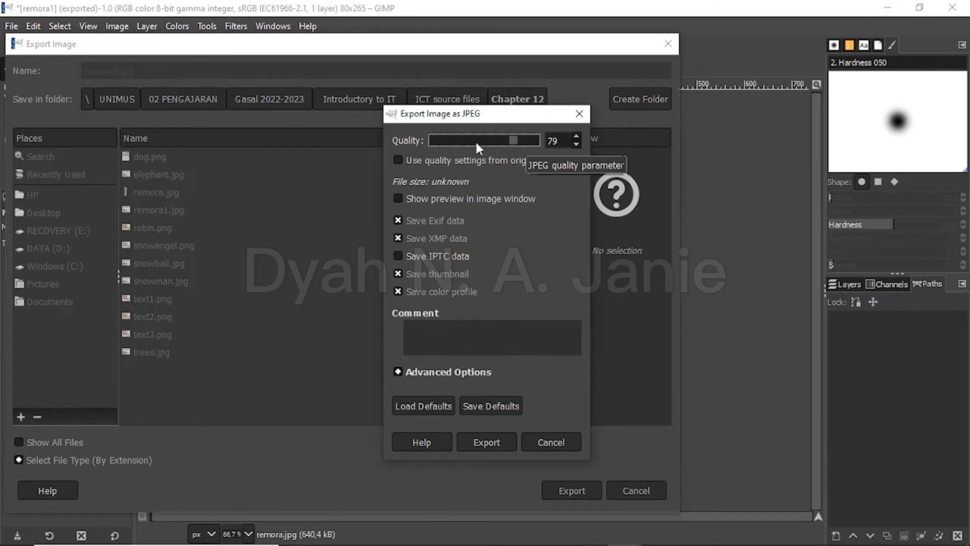
{"action": "left_click", "coordinate": [502, 137]}
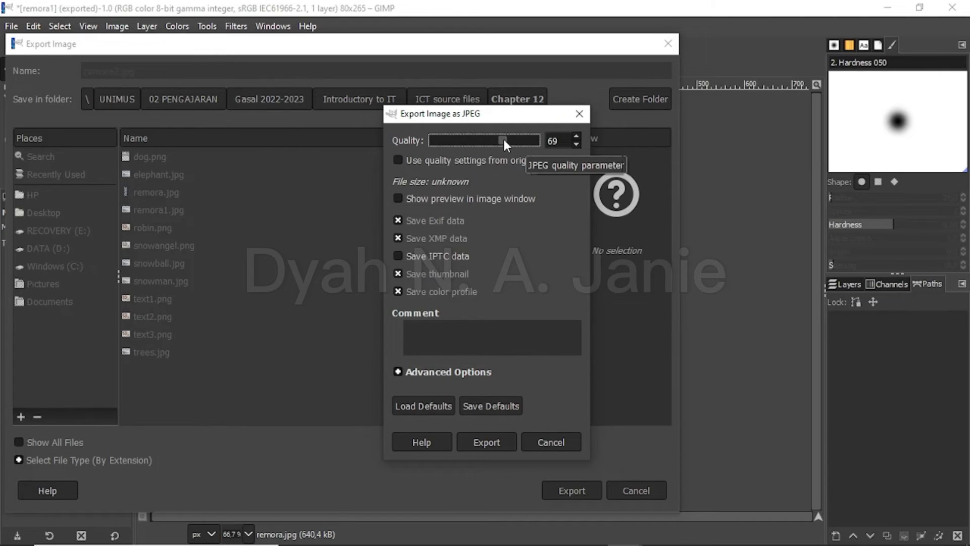
{"action": "left_click", "coordinate": [565, 141]}
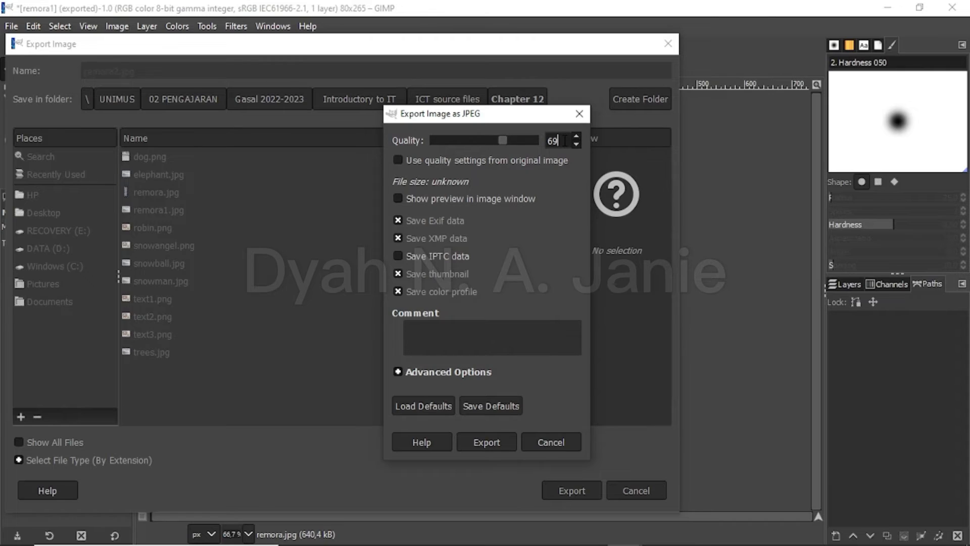
{"action": "key", "text": "BackSpace"}
{"action": "key", "text": "BackSpace"}
{"action": "type", "text": "60"}
{"action": "left_click", "coordinate": [486, 443]}
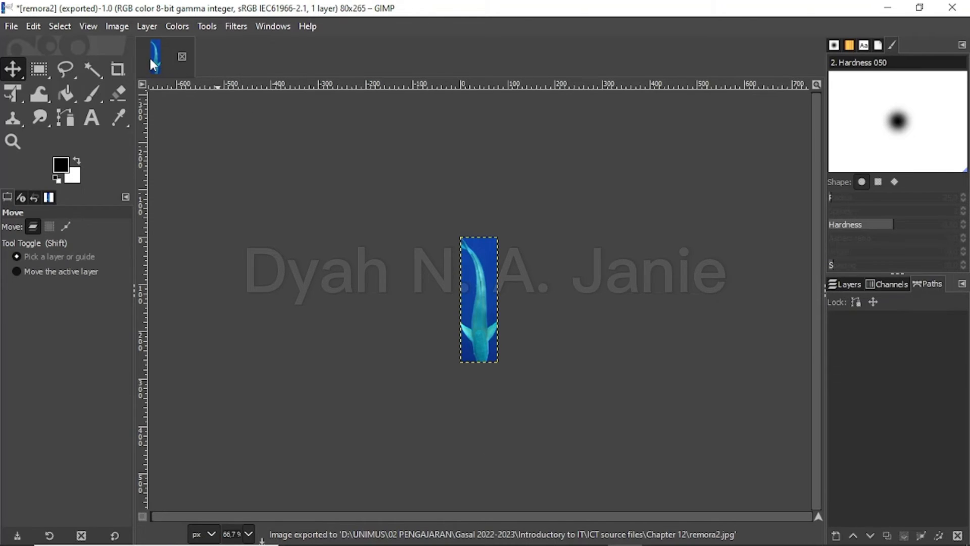
Compare the file sizes of remora, remora1 and remora2 in File Explorer's Chapter 12 folder and return to GIMP
{"action": "mouse_move", "coordinate": [450, 541]}
{"action": "left_click", "coordinate": [314, 533]}
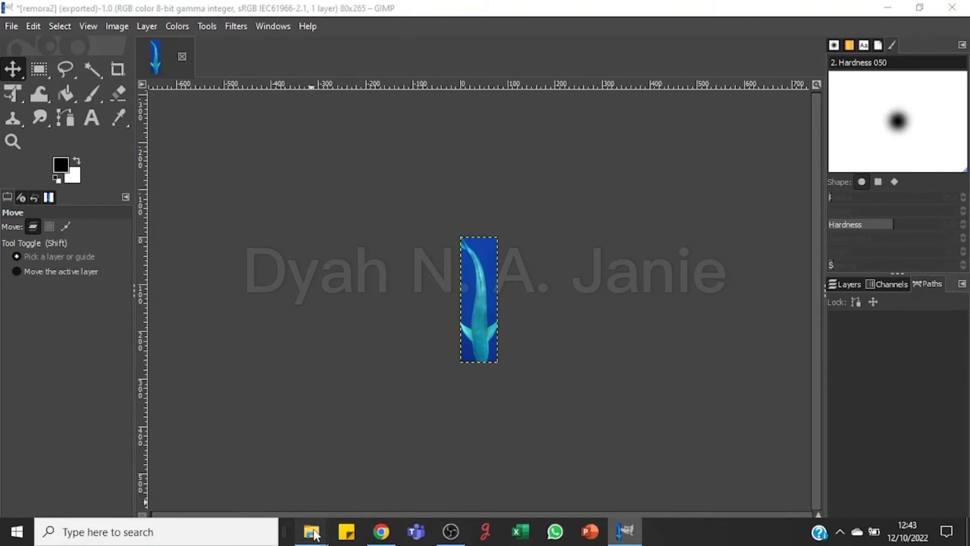
{"action": "left_click", "coordinate": [265, 472]}
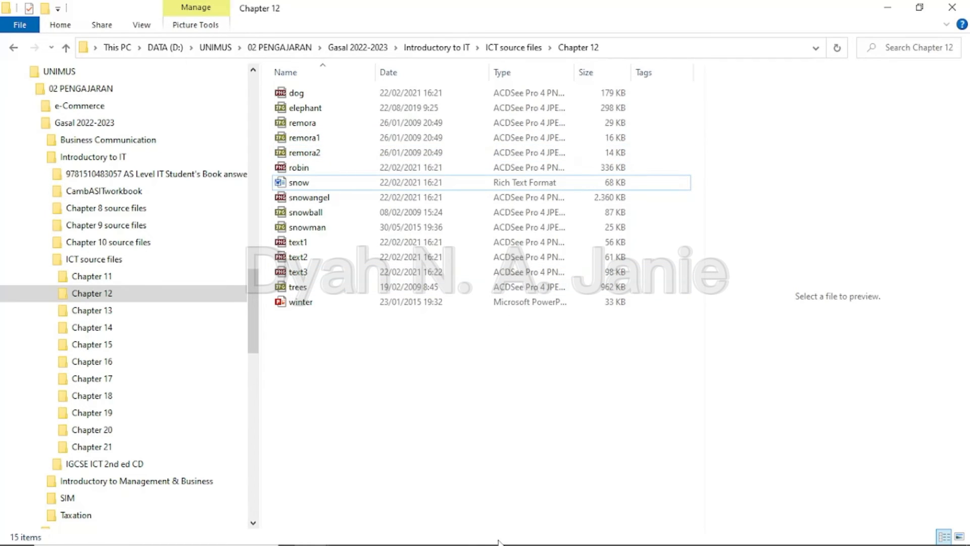
{"action": "mouse_move", "coordinate": [485, 539]}
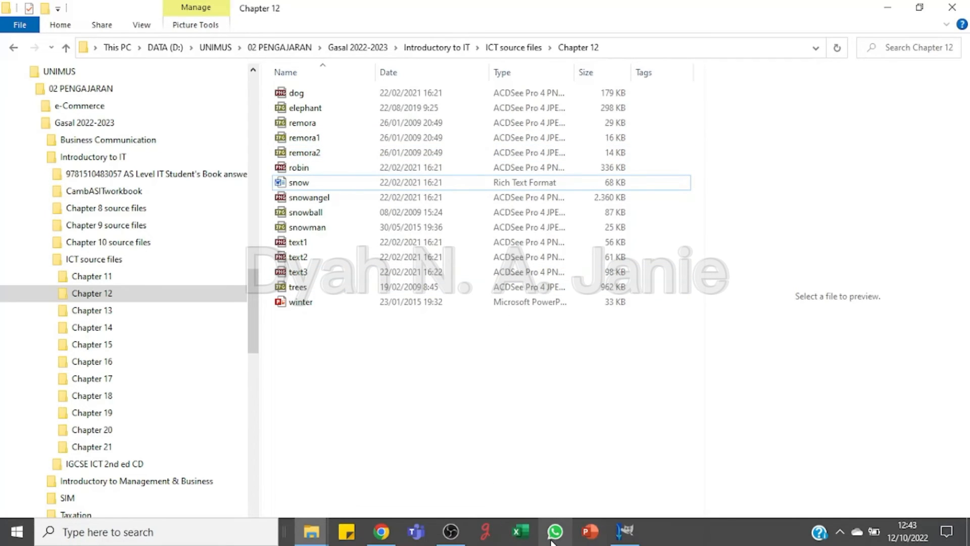
{"action": "left_click", "coordinate": [623, 540]}
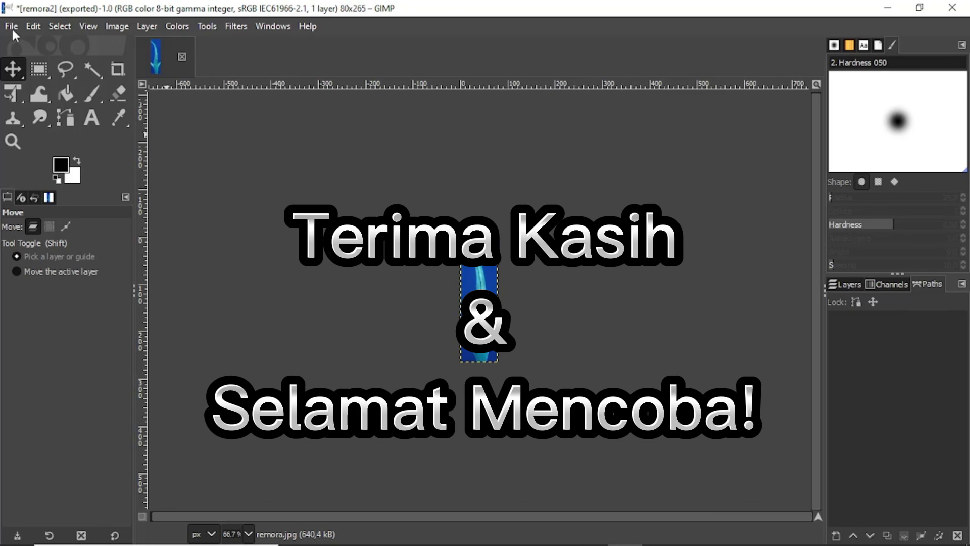
{"action": "mouse_move", "coordinate": [348, 544]}
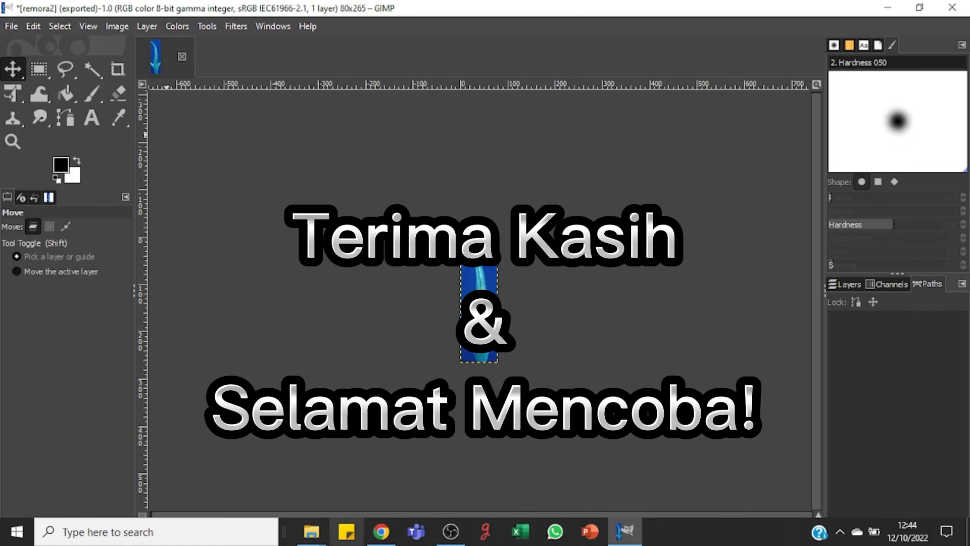
{"action": "left_click", "coordinate": [450, 530]}
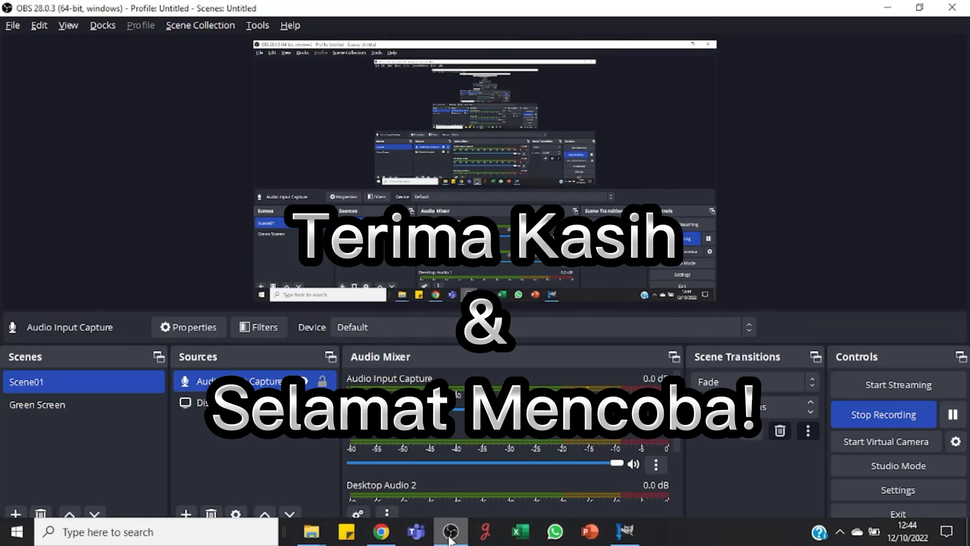